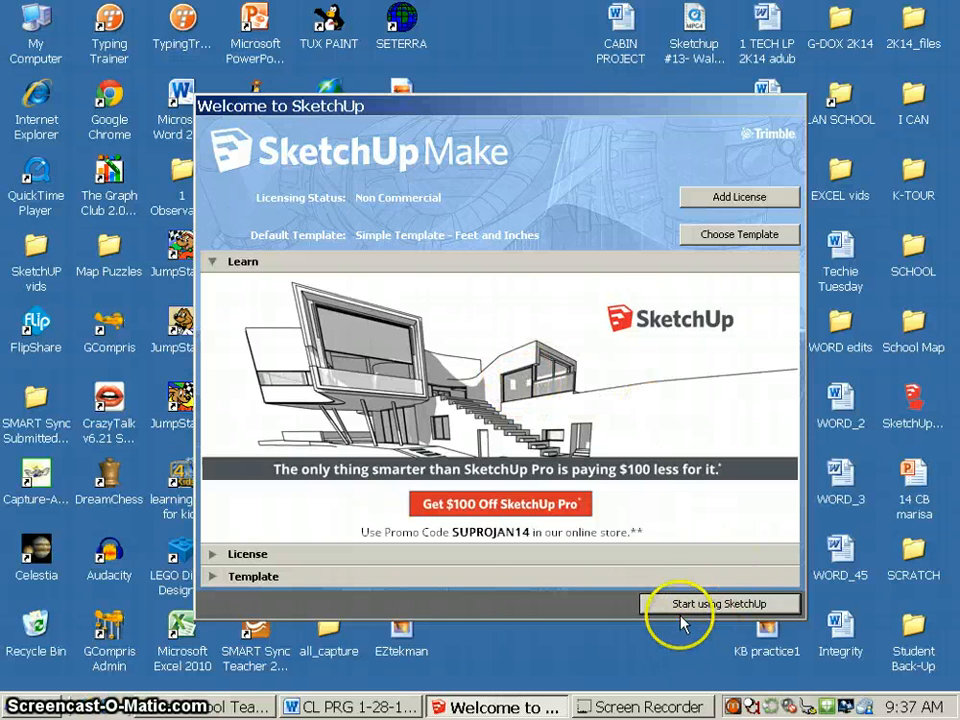
Start a new model and draw a ground rectangle about 16' 11" by 28' 4" enclosing the origin
left_click(713, 606)
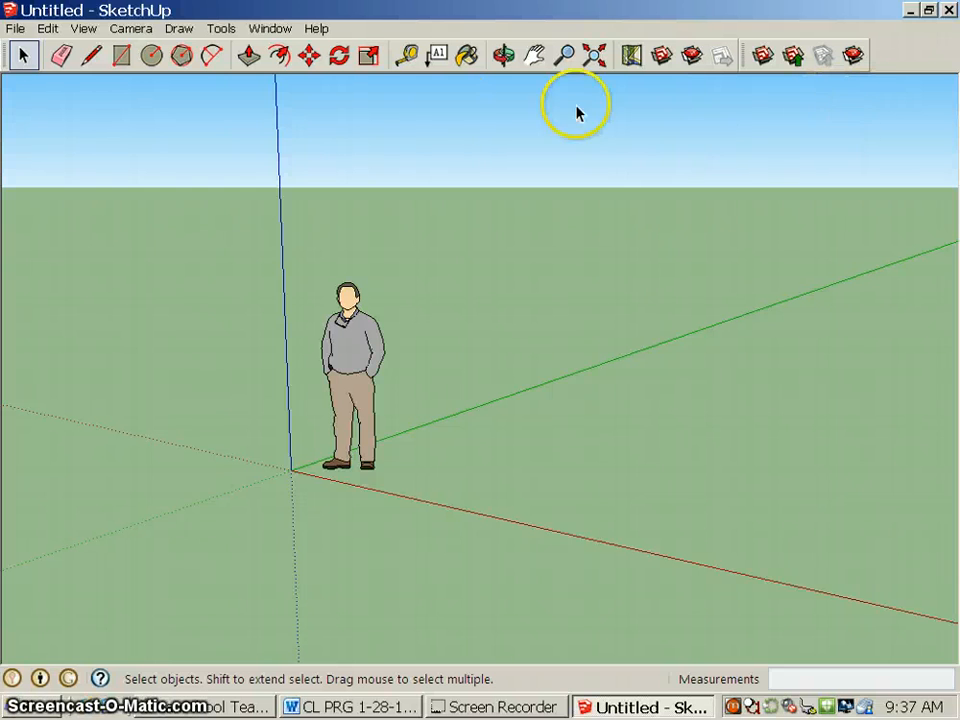
left_click(121, 58)
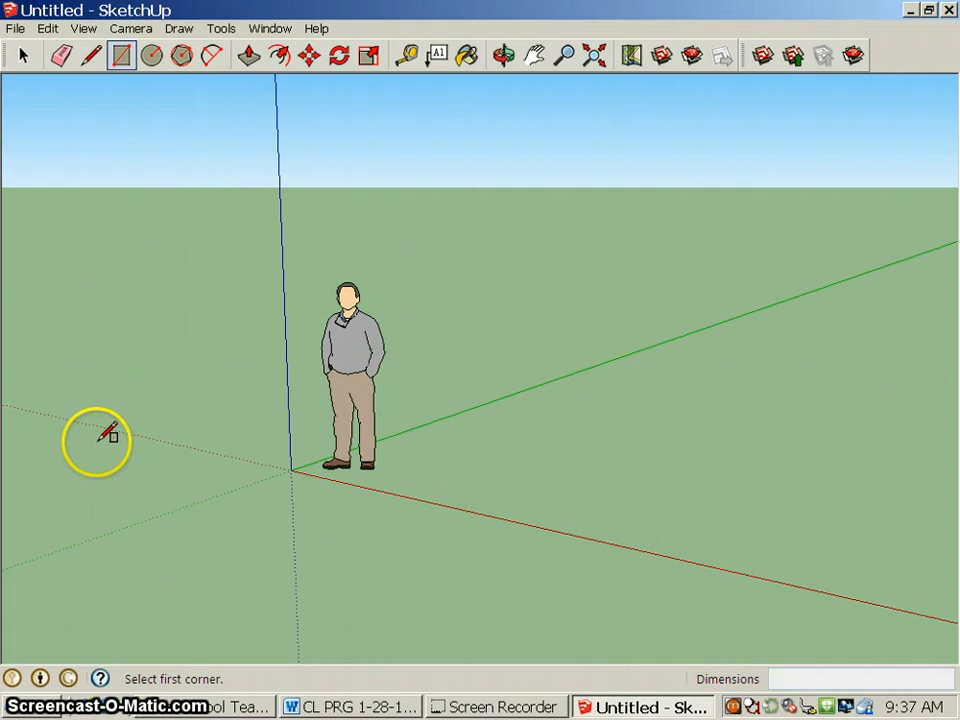
mouse_move(95, 441)
left_mouse_down()
mouse_move(128, 482)
mouse_move(388, 559)
mouse_move(534, 564)
mouse_move(720, 454)
mouse_move(820, 362)
left_mouse_up()
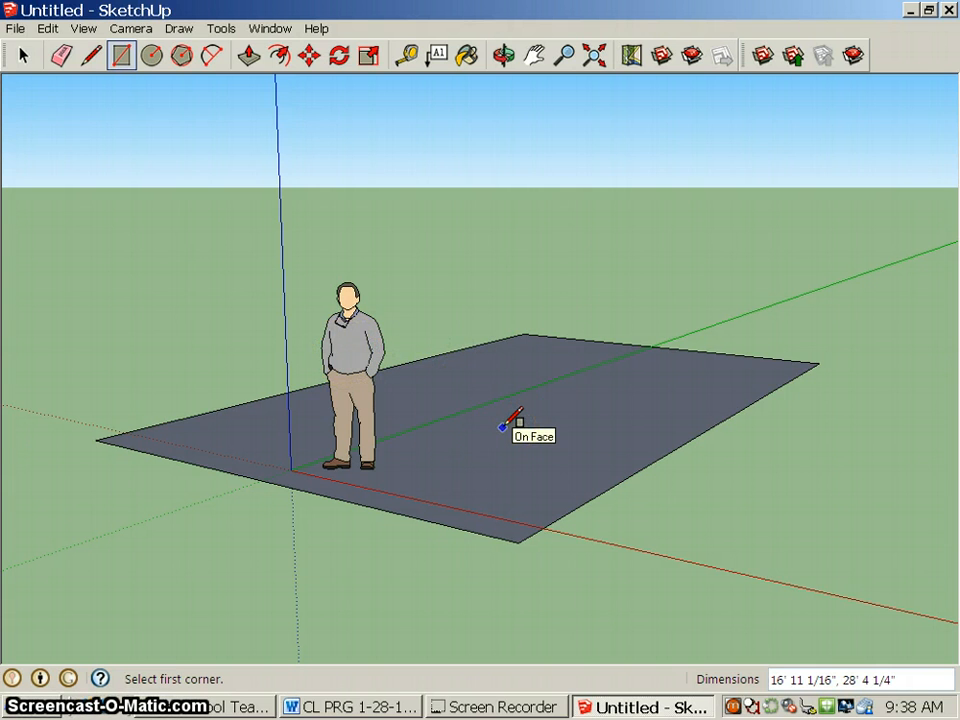
Push/Pull the ground rectangle up about 9' 8" to form the building's box
left_click(248, 58)
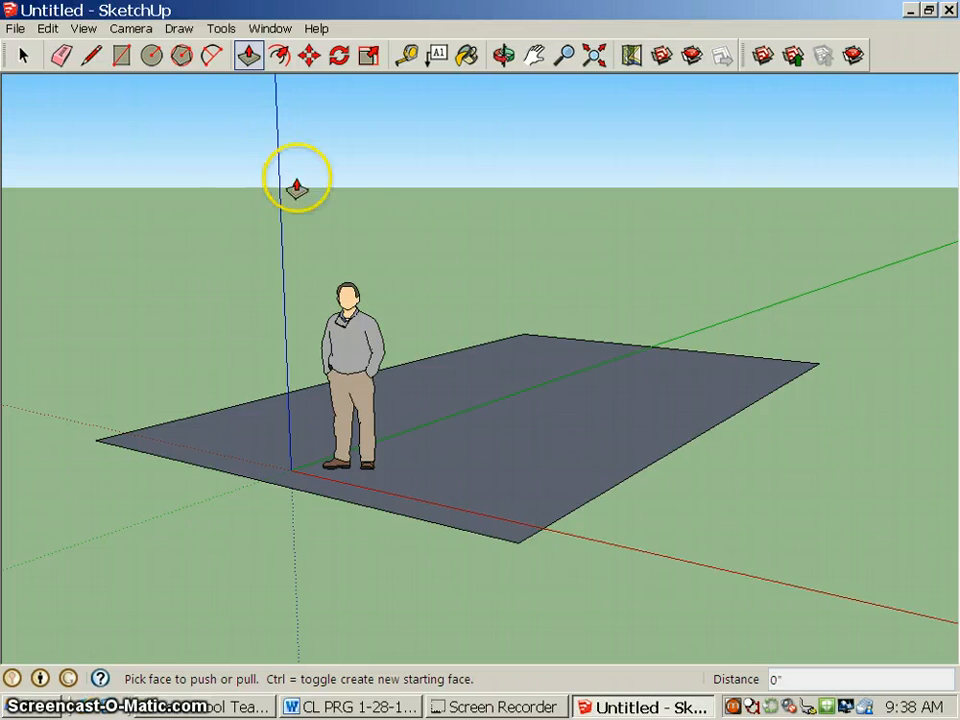
left_click(493, 440)
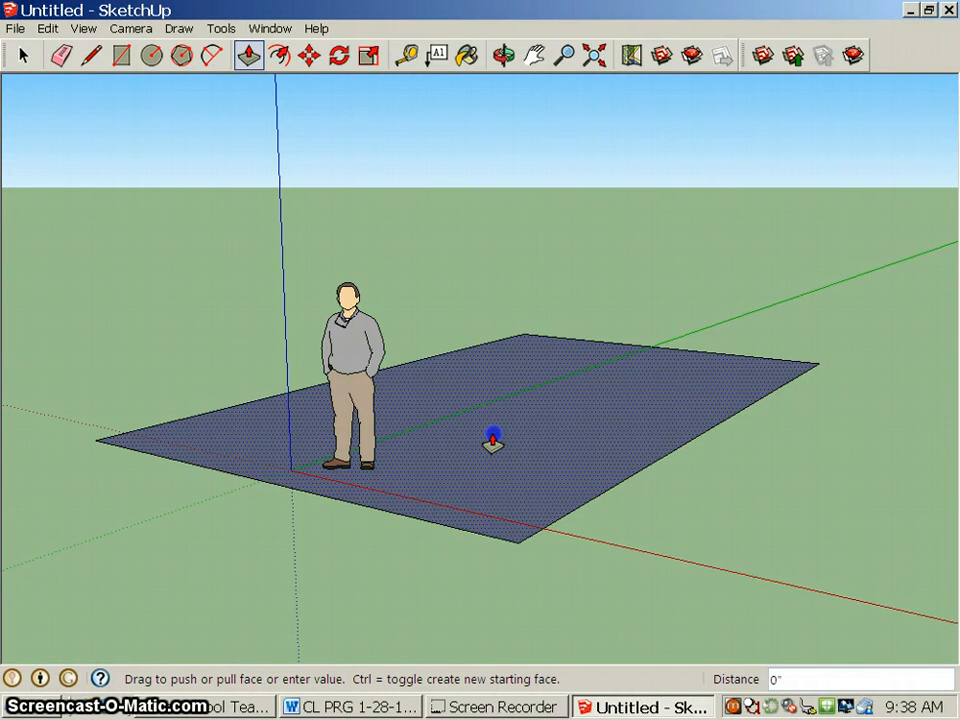
left_click_drag(493, 440, 484, 160)
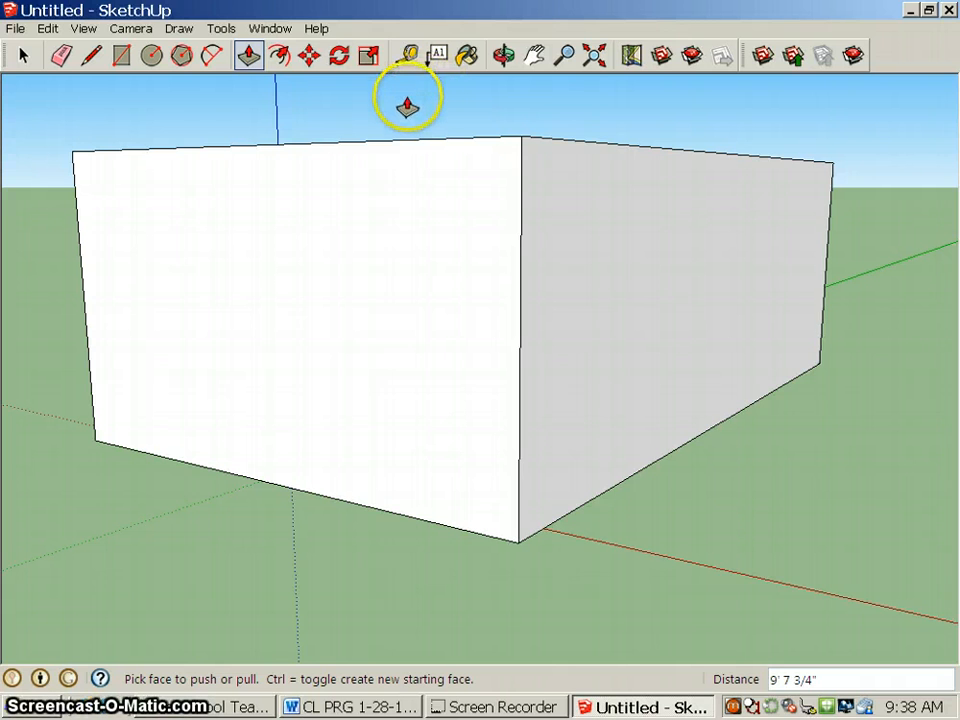
Draw a circle with a radius of about 2' 6" on the long side wall, near its front corner
left_click(503, 56)
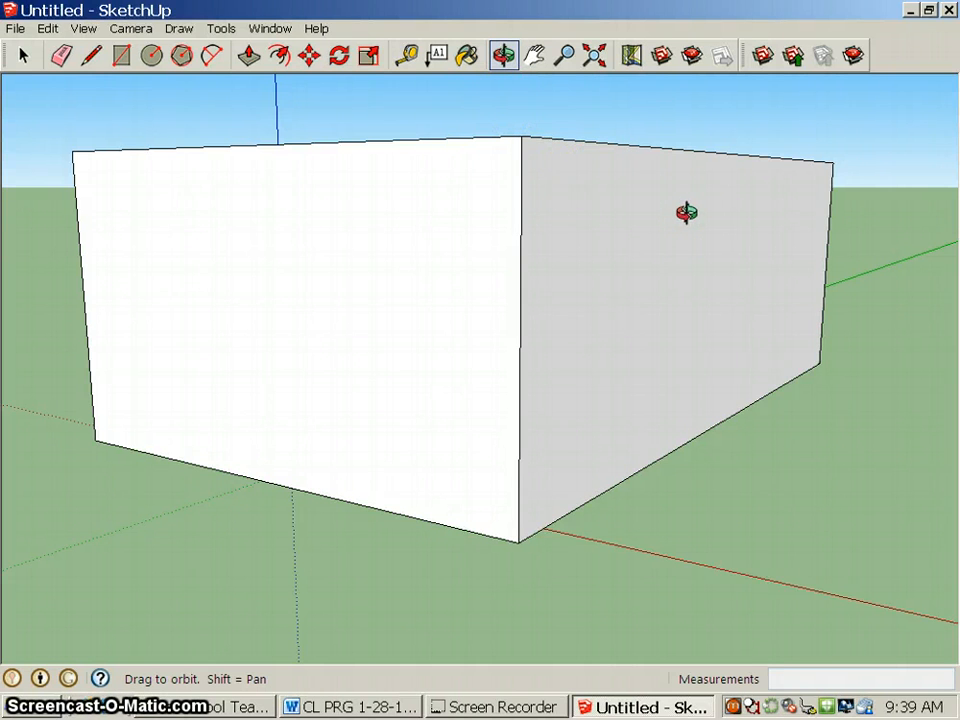
left_click_drag(683, 215, 407, 241)
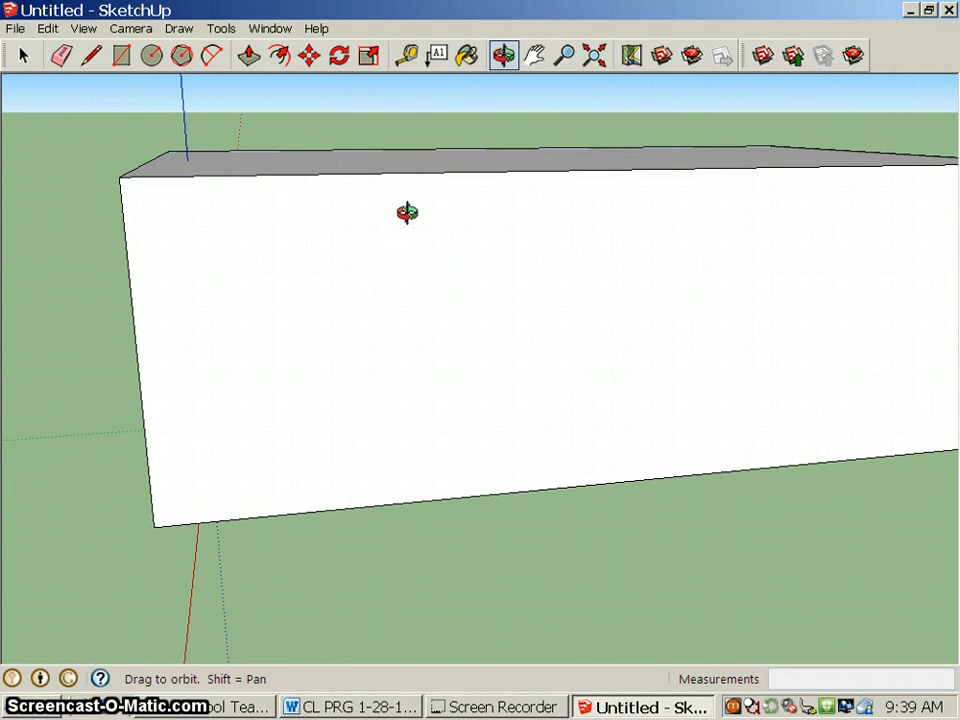
left_click(150, 55)
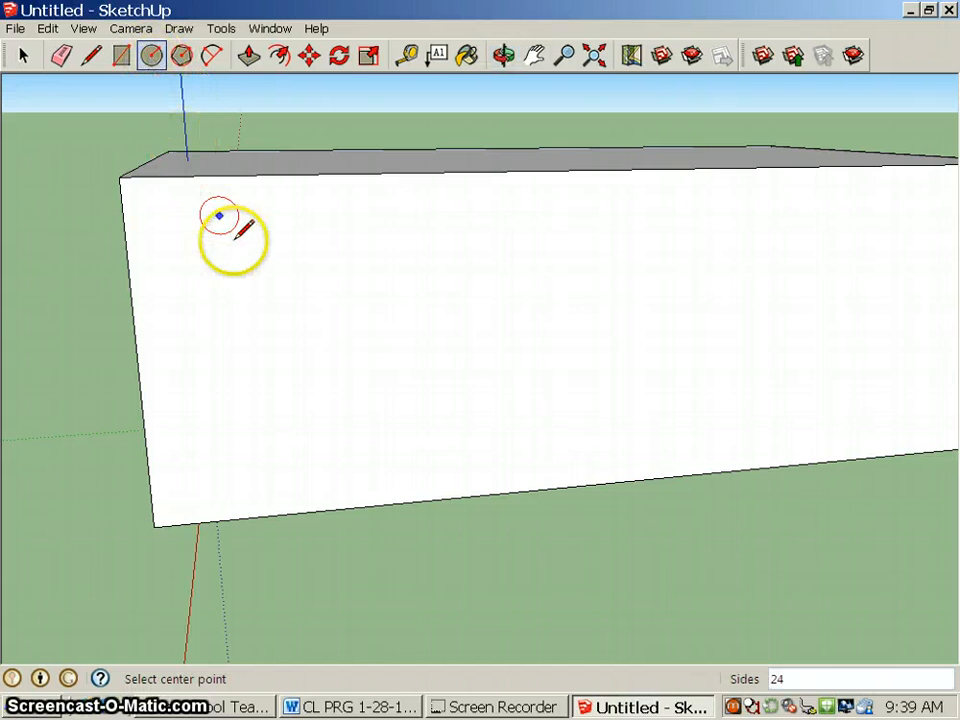
left_click(300, 330)
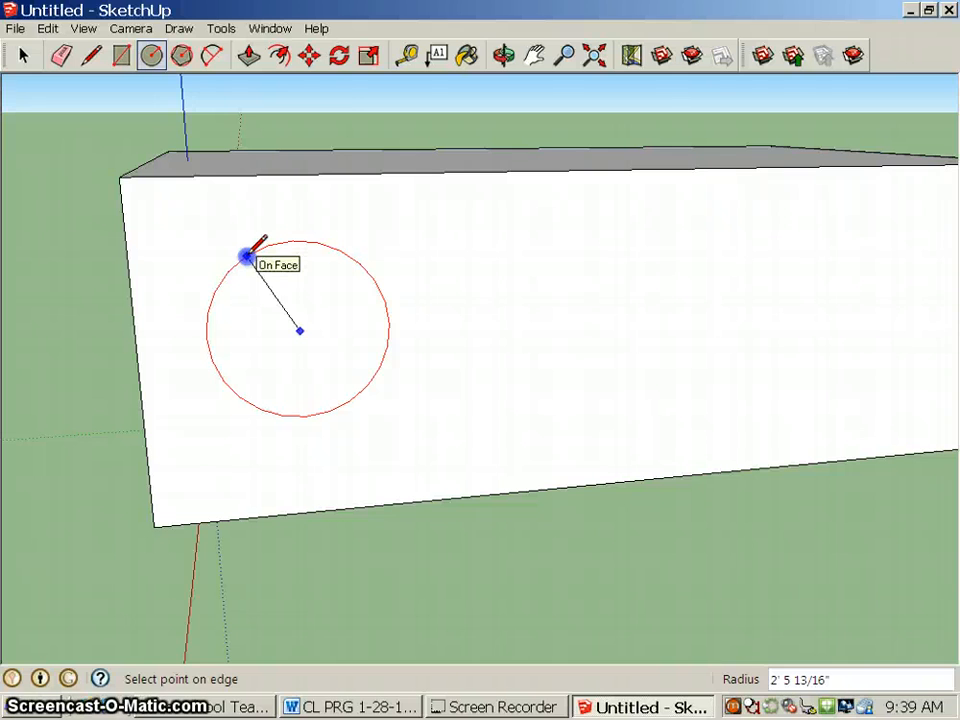
left_click(247, 256)
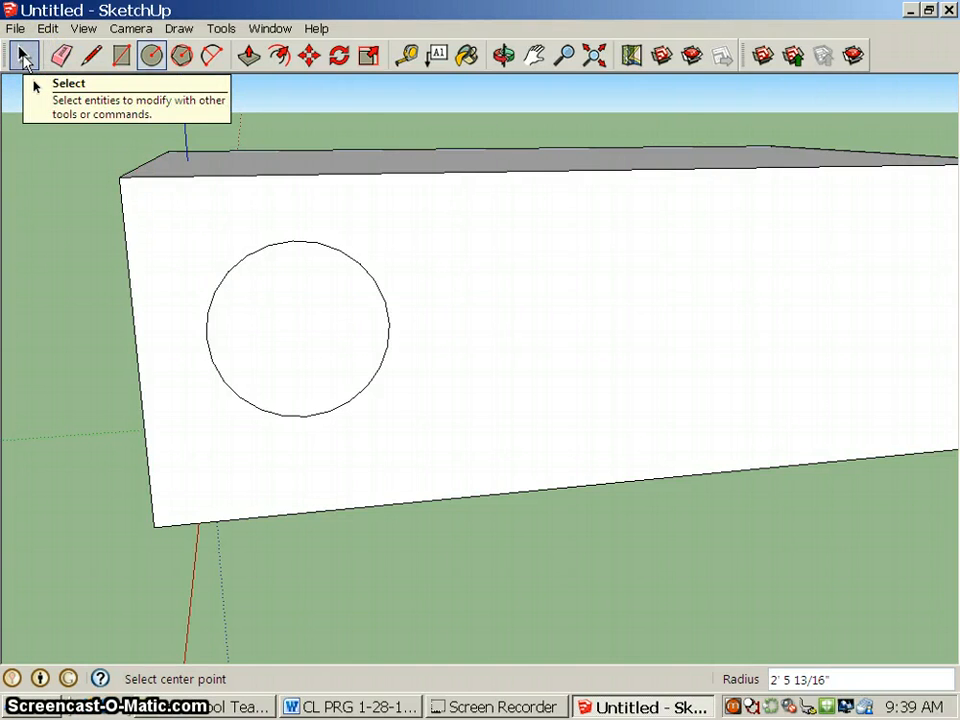
Delete the face inside the circle to cut a round window opening through the wall
left_click(25, 57)
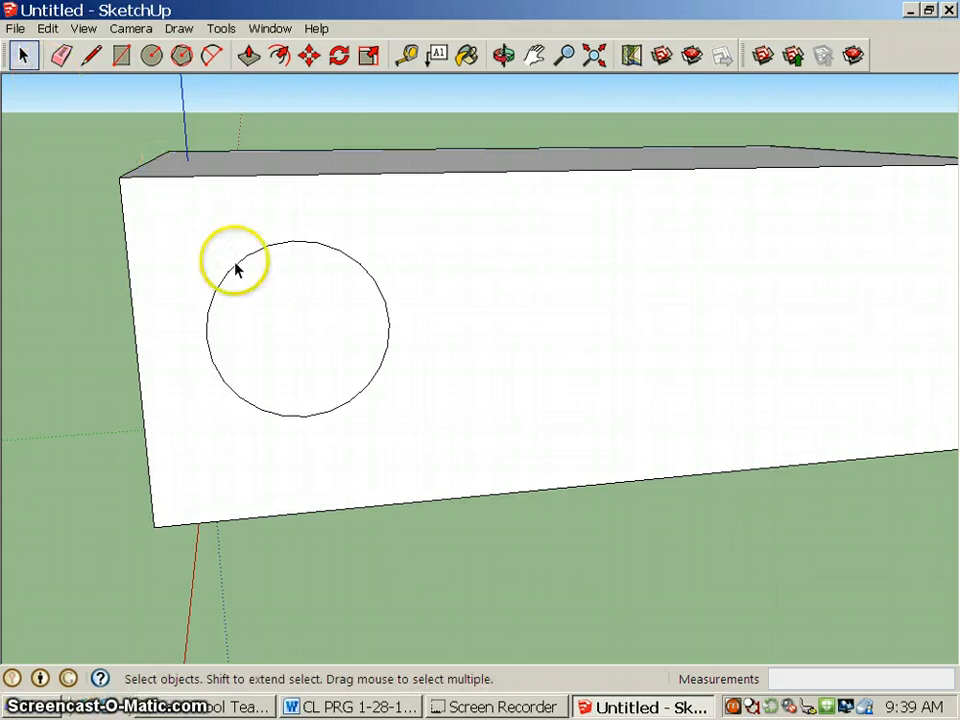
left_click(300, 328)
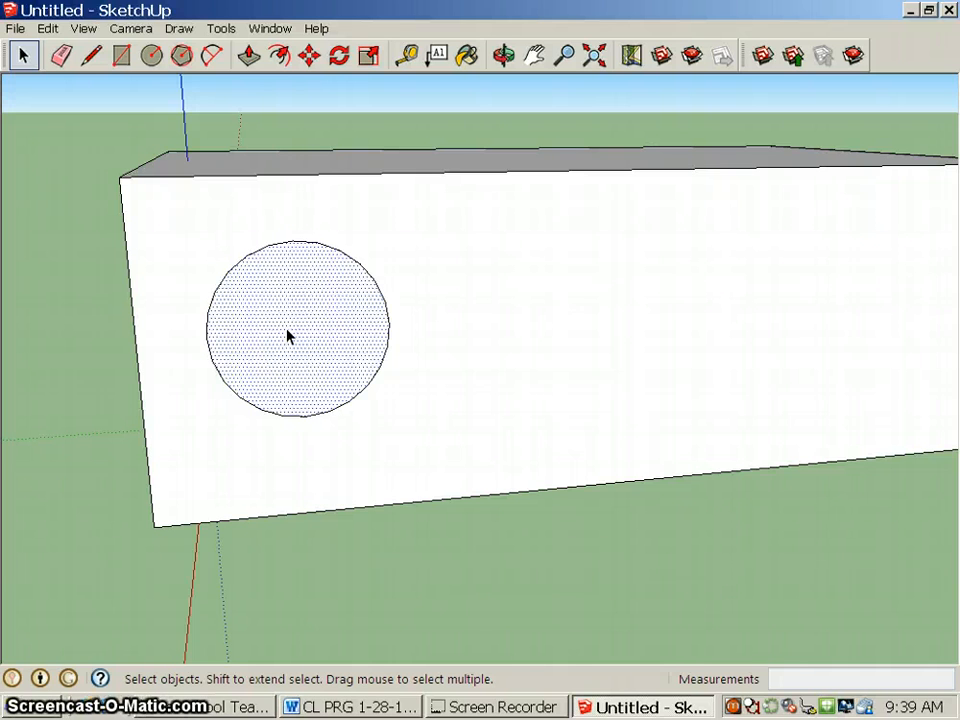
left_click(313, 345)
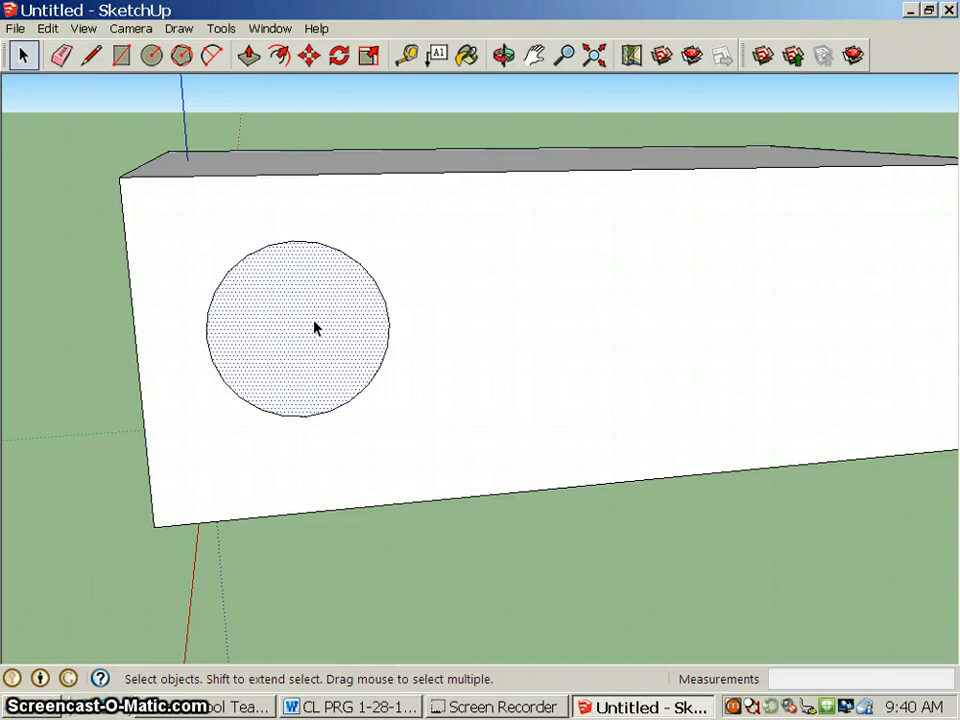
key("Delete")
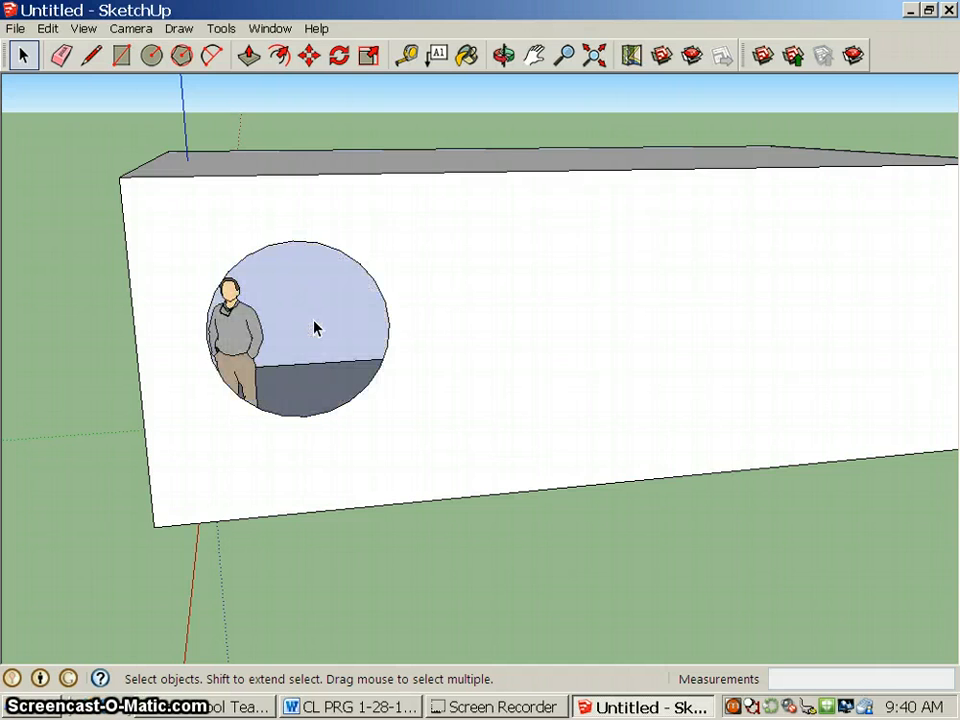
Examine the round opening and the box's interior from several angles
left_click(504, 54)
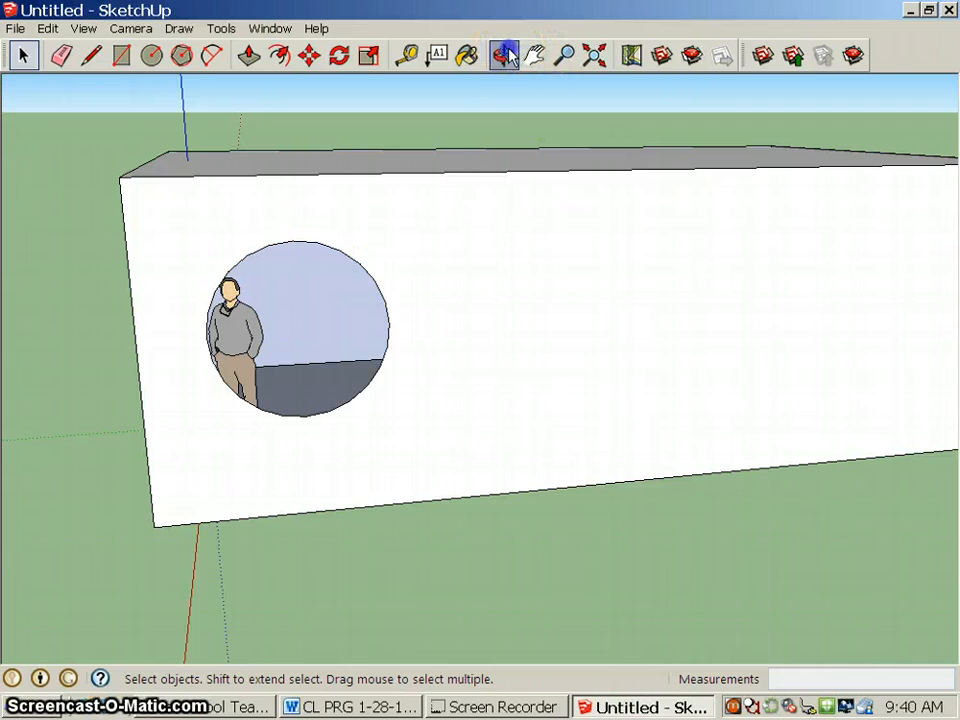
left_click_drag(574, 269, 501, 336)
left_click_drag(495, 355, 535, 320)
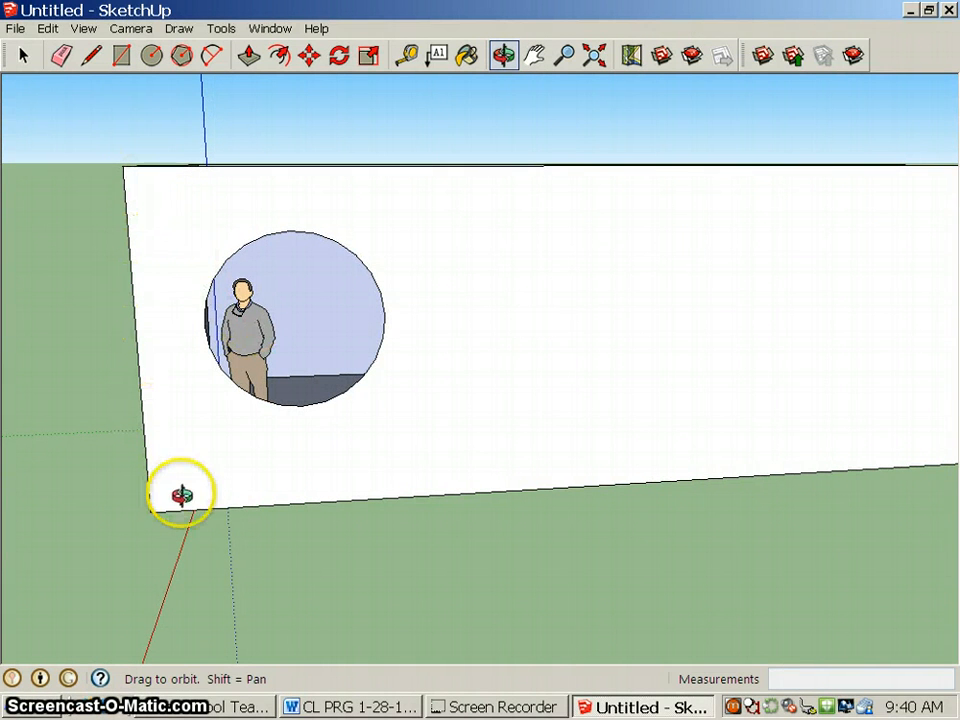
mouse_move(475, 344)
left_mouse_down()
mouse_move(366, 366)
mouse_move(345, 351)
mouse_move(414, 366)
mouse_move(427, 336)
mouse_move(422, 306)
mouse_move(435, 336)
mouse_move(457, 346)
left_mouse_up()
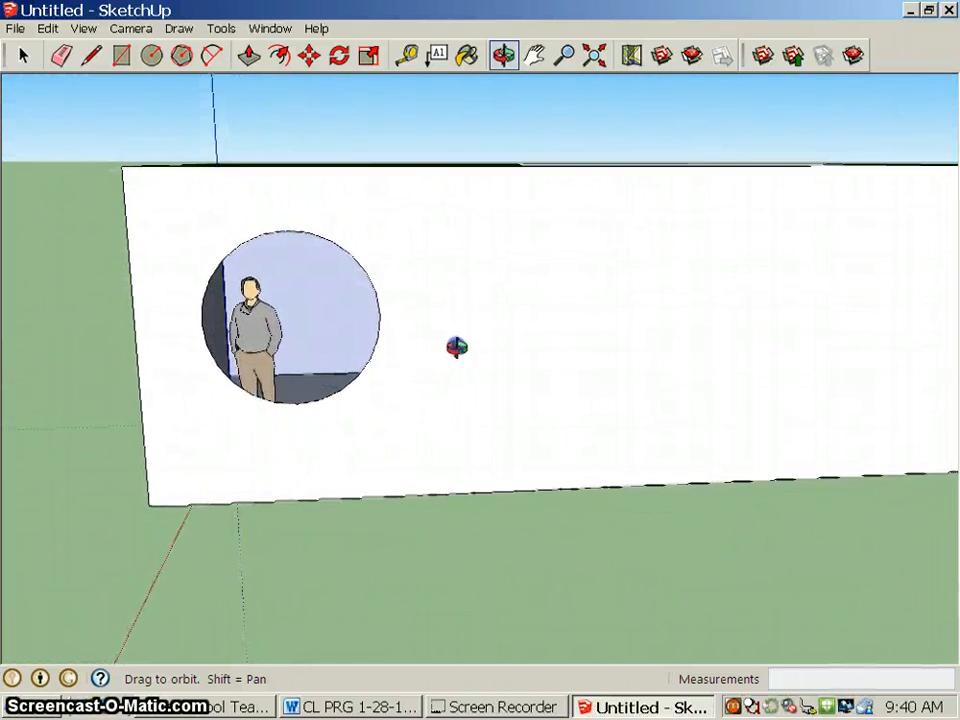
middle_click_drag(457, 346, 551, 345)
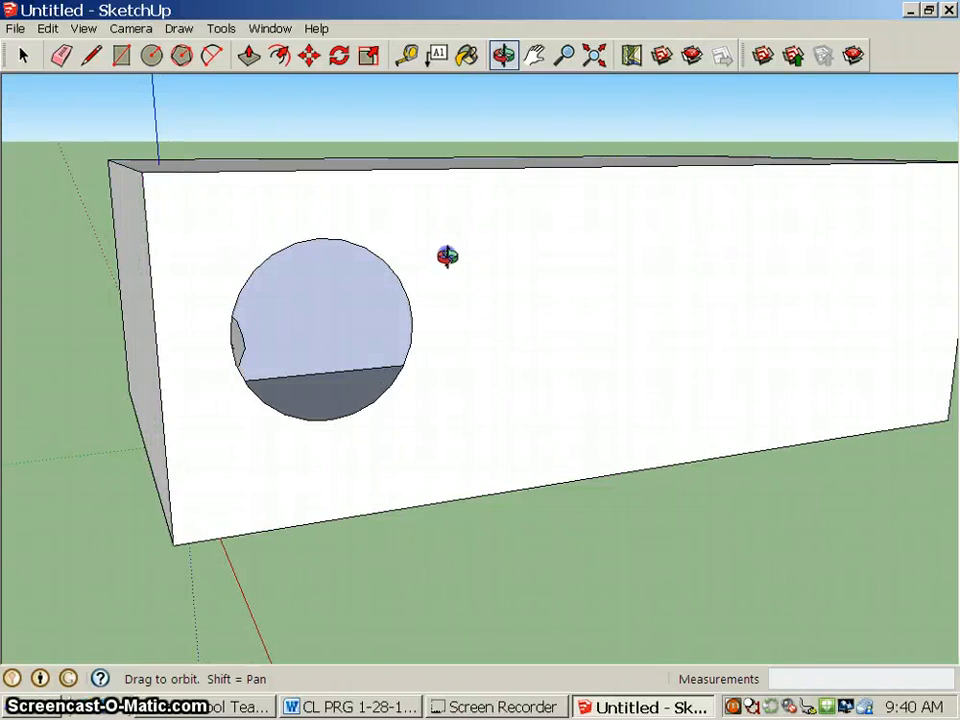
left_click_drag(447, 257, 562, 279)
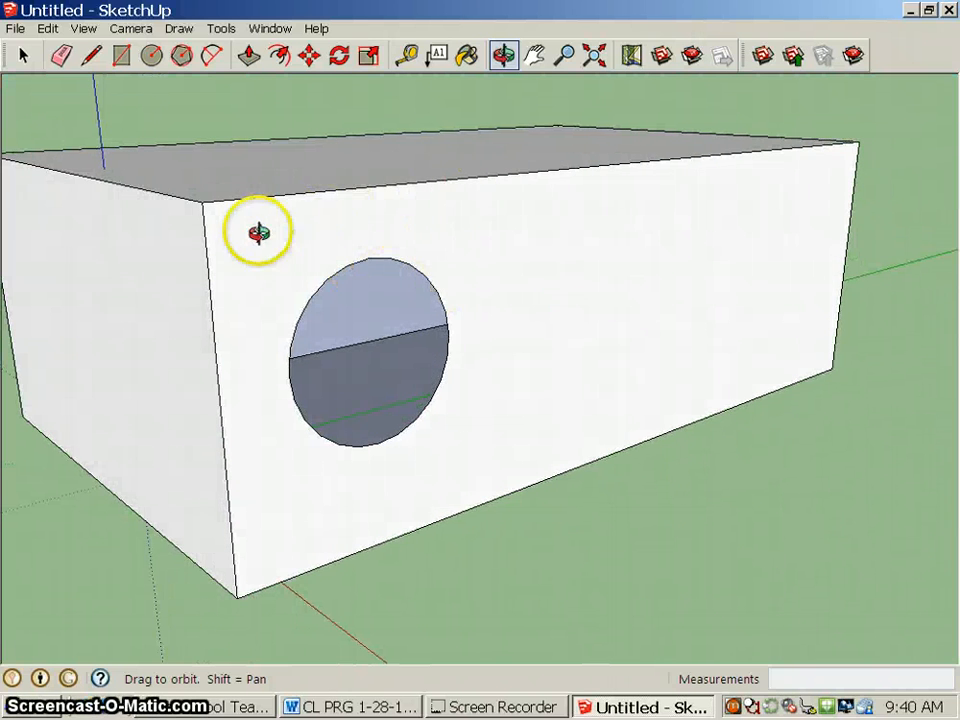
left_click_drag(259, 233, 379, 234)
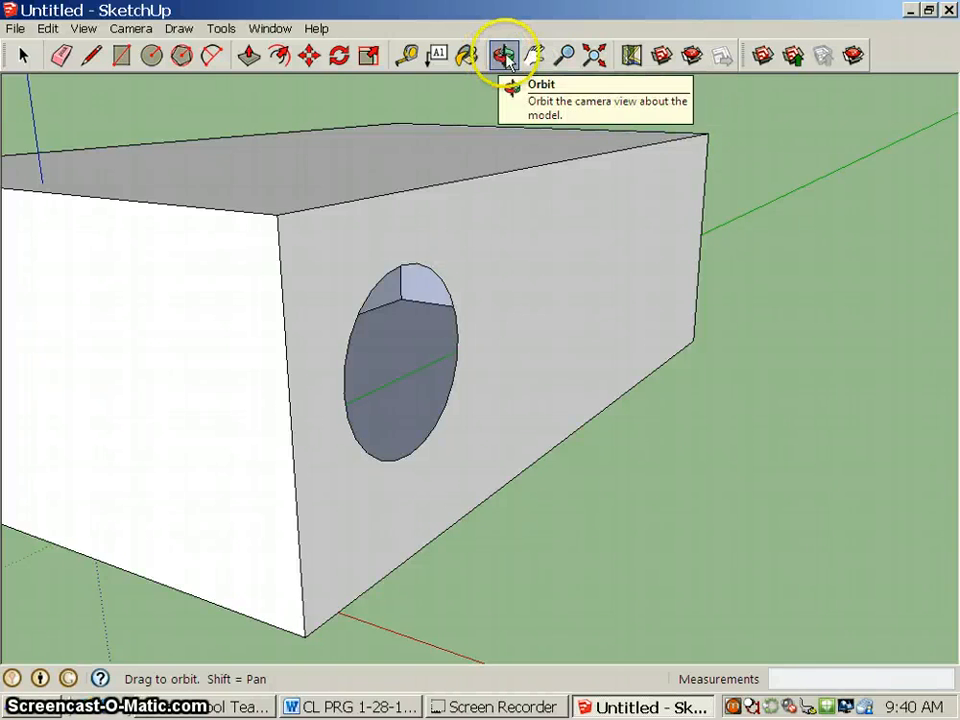
Draw a lengthwise centre line across the box's top face, from the back edge's midpoint to the front edge
left_click(535, 56)
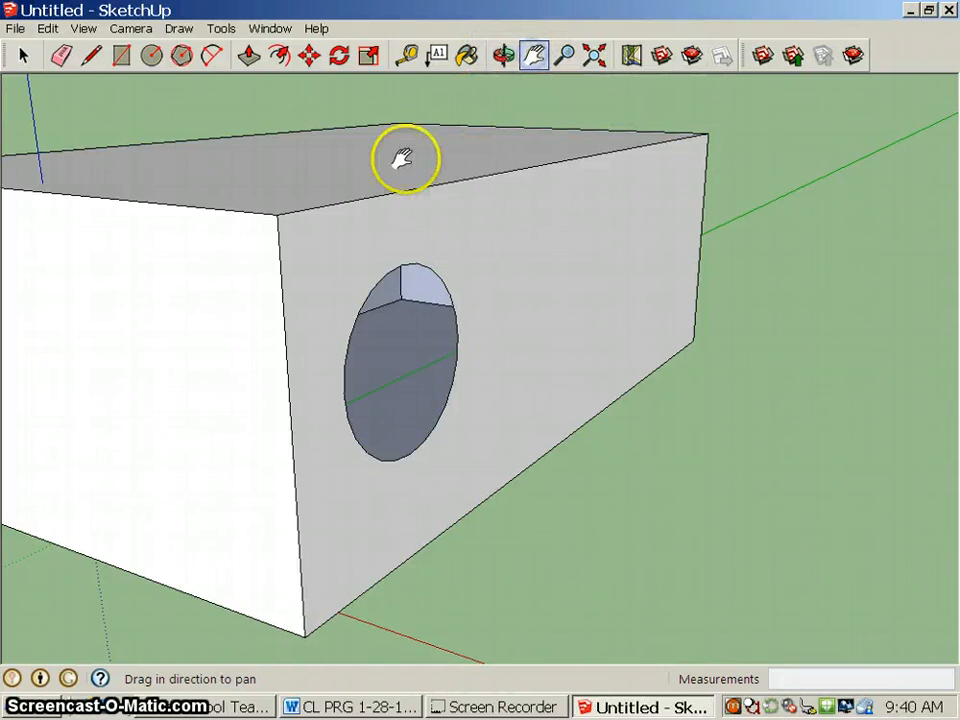
left_click_drag(165, 208, 514, 257)
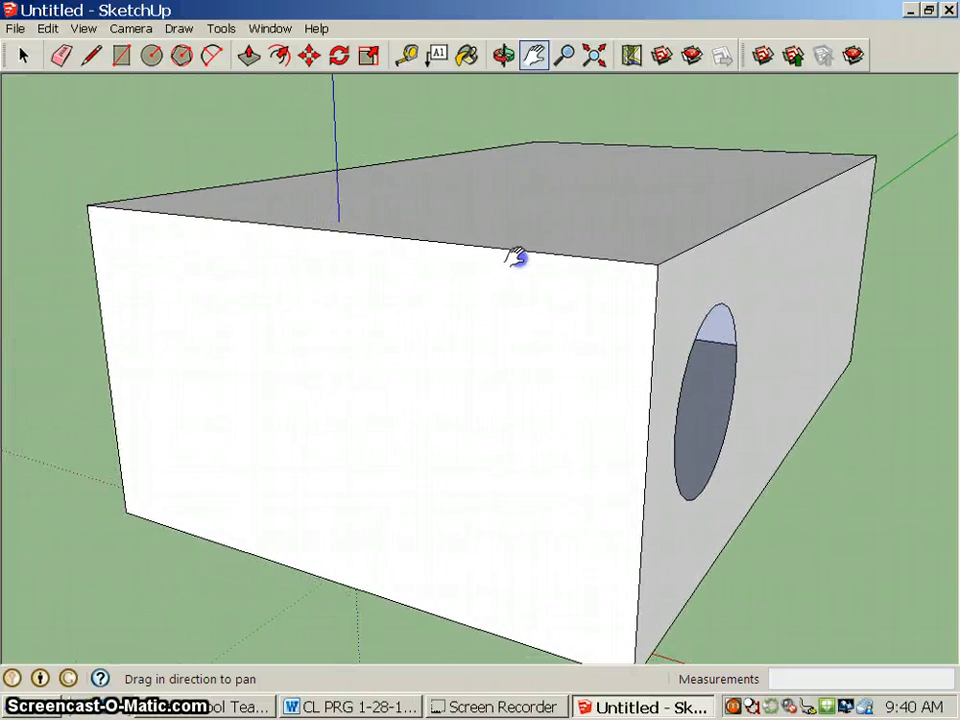
left_click(505, 56)
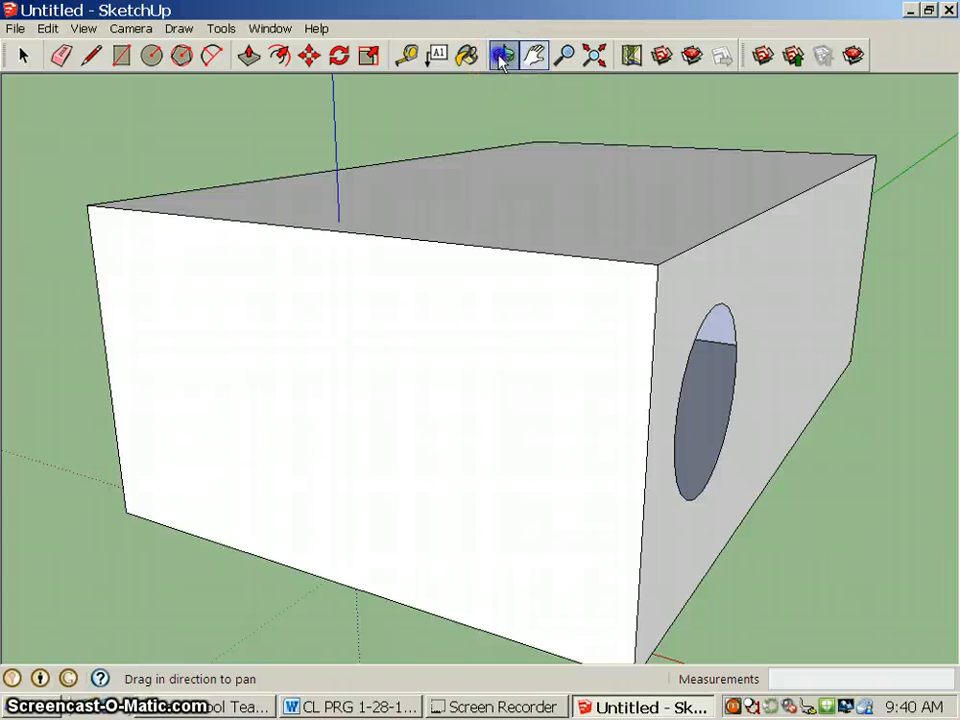
left_click_drag(261, 150, 471, 235)
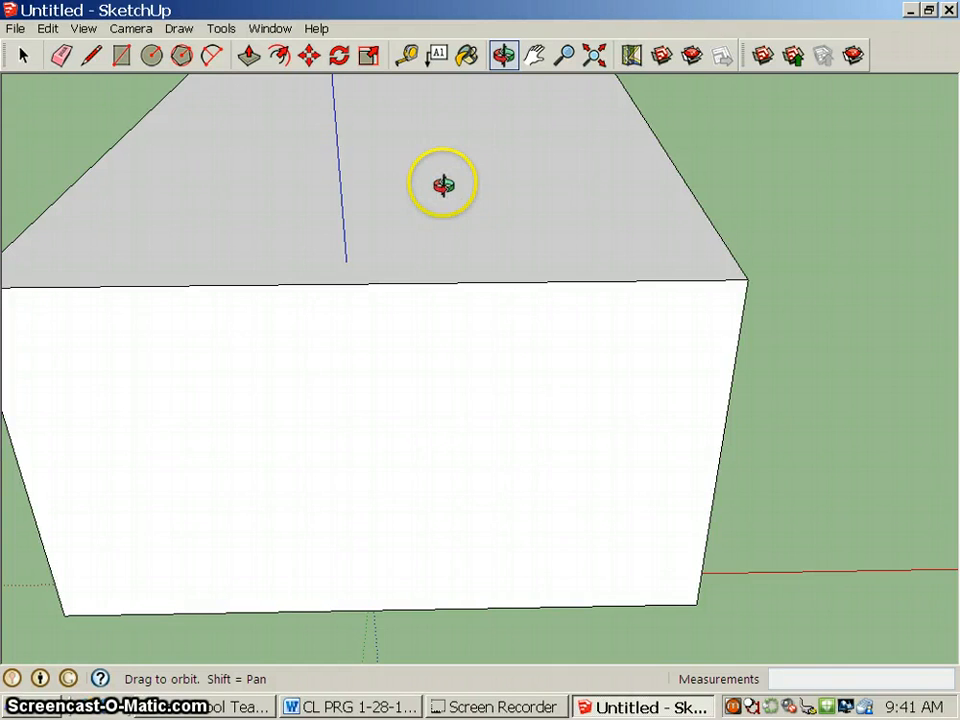
scroll(451, 175, "down", 5)
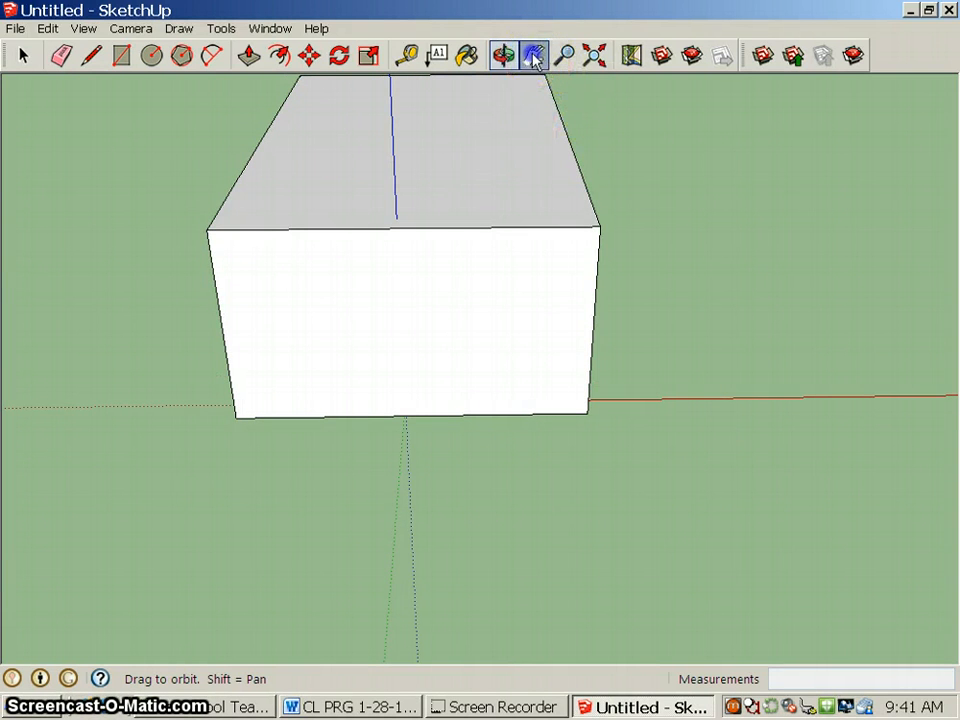
left_click_drag(429, 156, 433, 254)
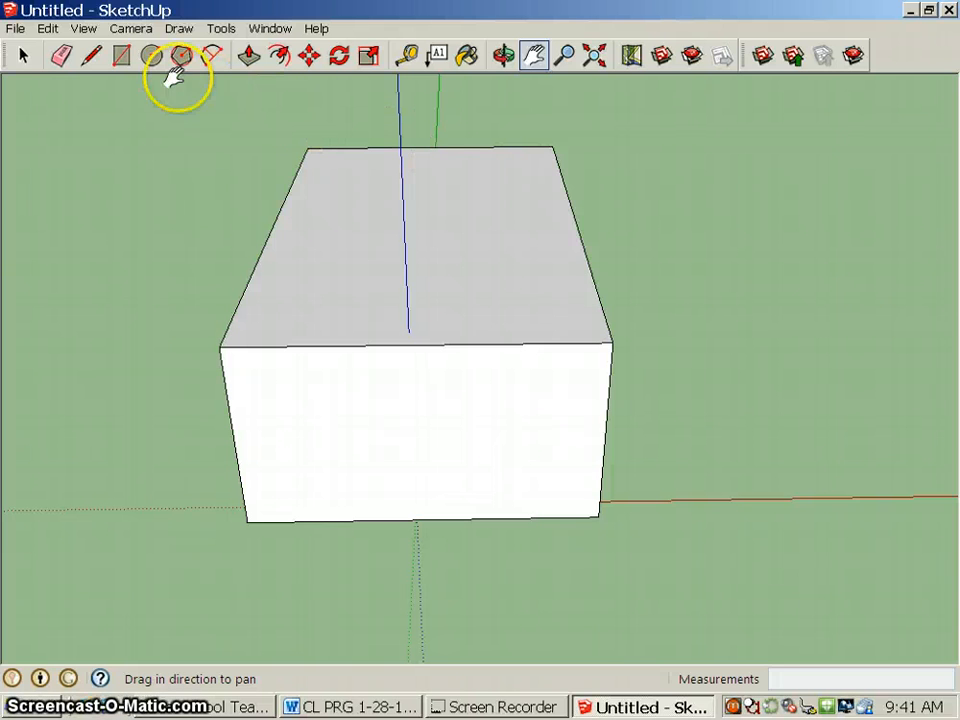
left_click(91, 56)
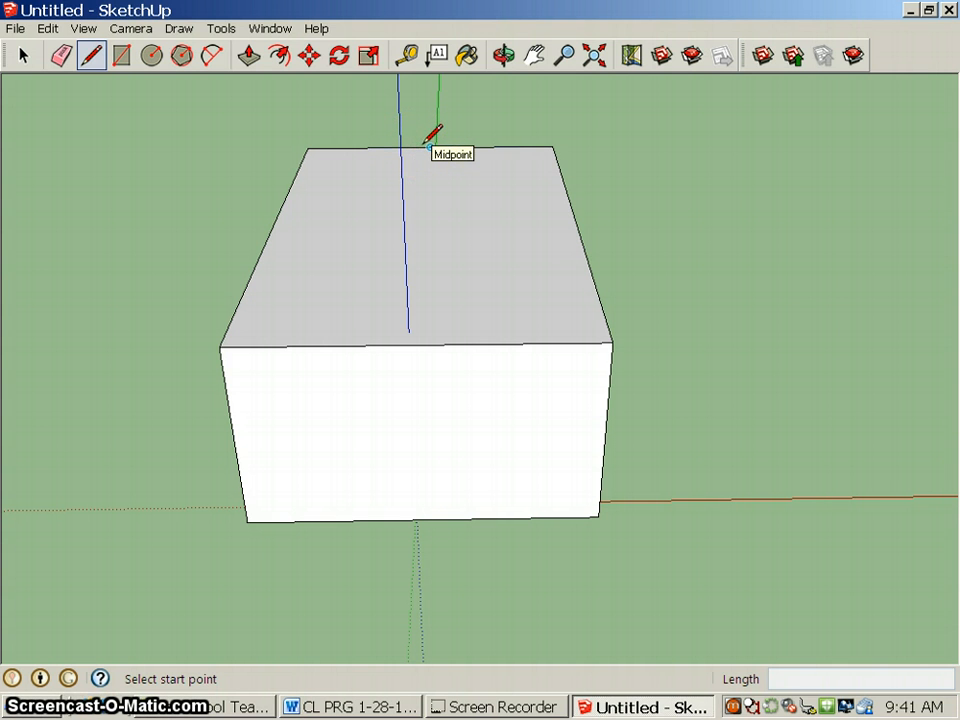
left_click(429, 147)
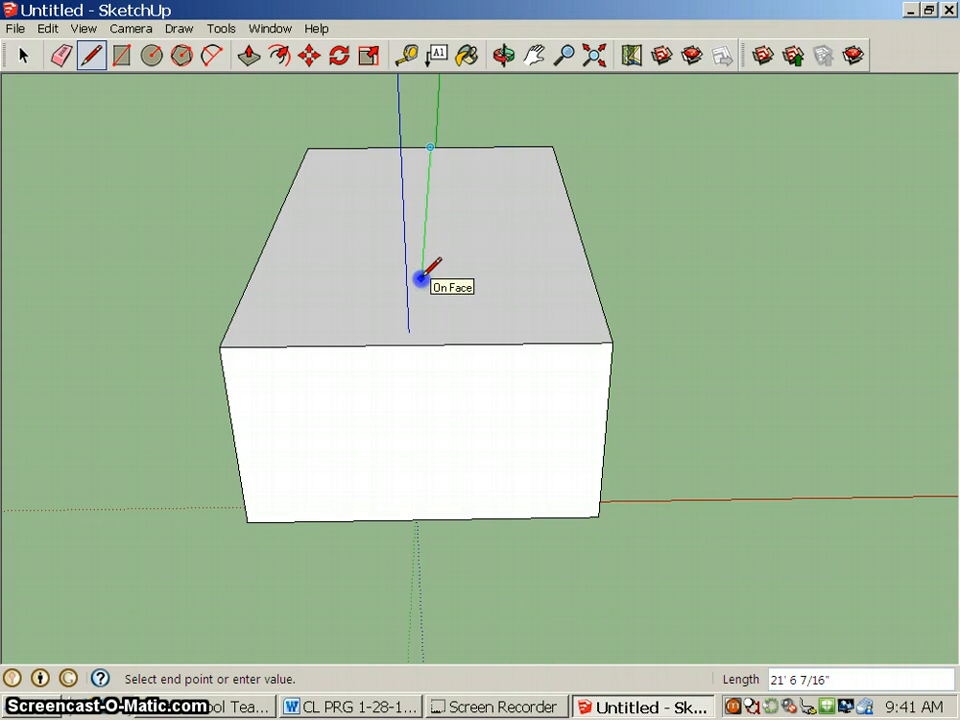
left_click(421, 341)
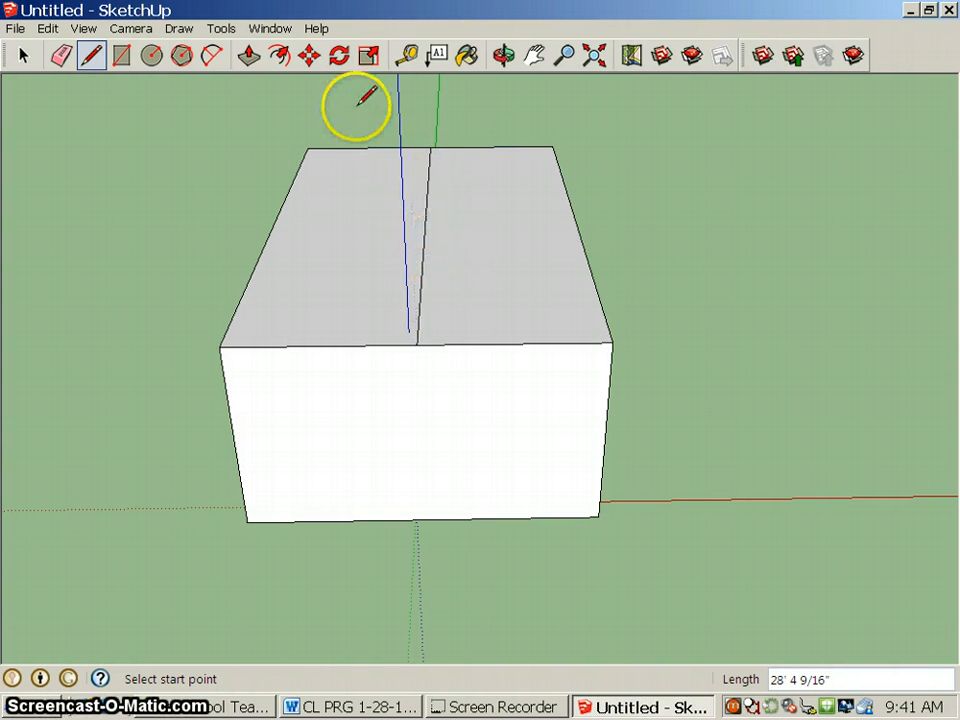
Move the top face's centre line straight up about 6' 2" to form a gabled roof
left_click(310, 57)
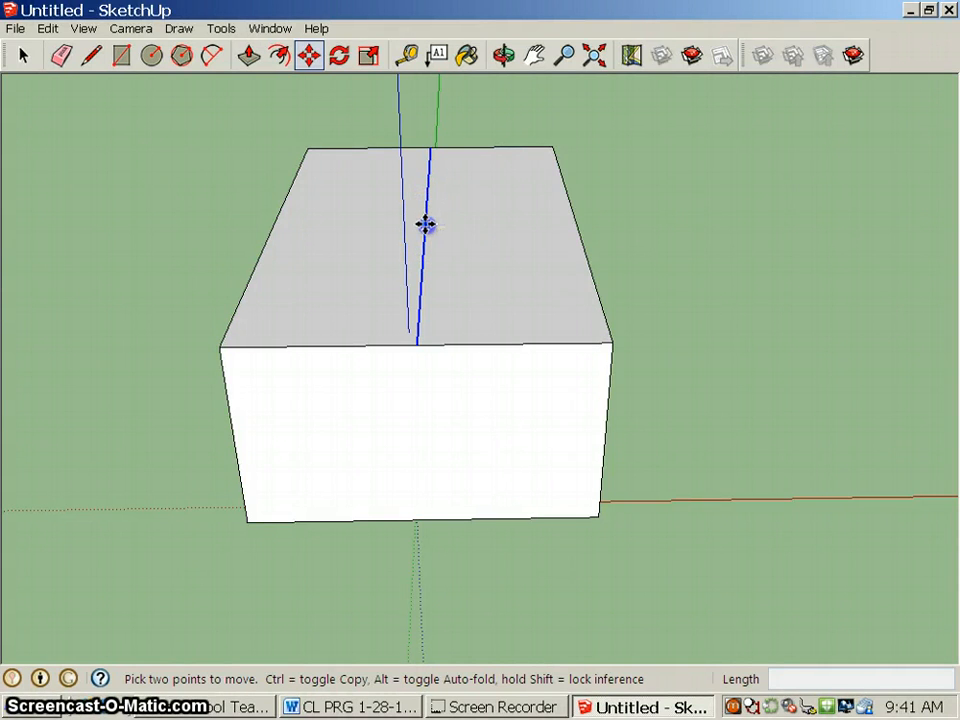
left_click(425, 224)
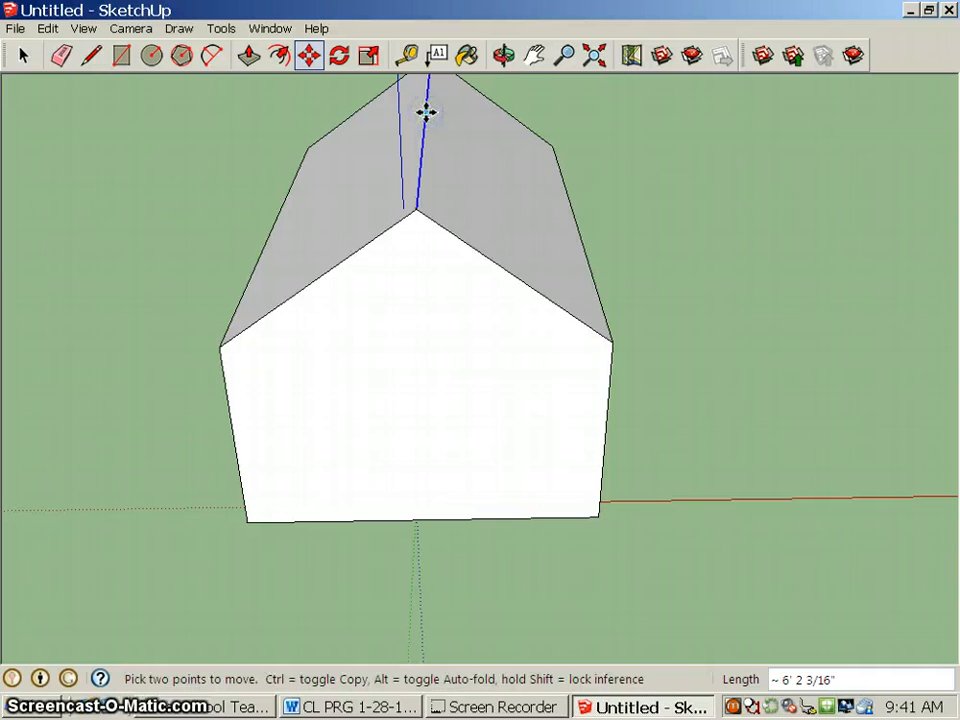
left_click(426, 111)
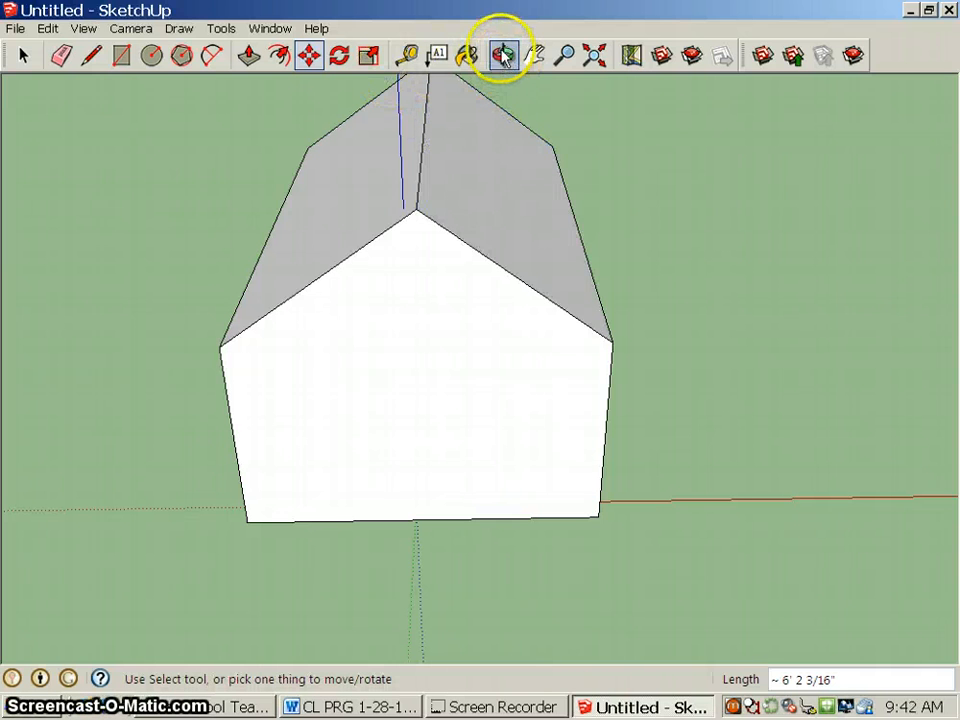
left_click(503, 55)
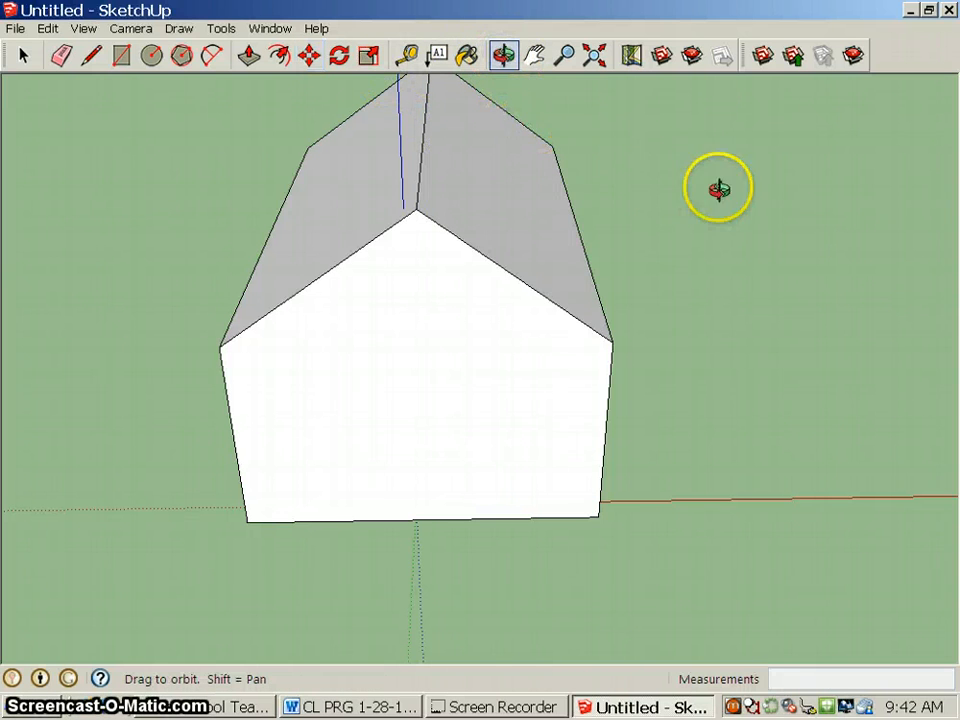
left_click_drag(720, 189, 408, 119)
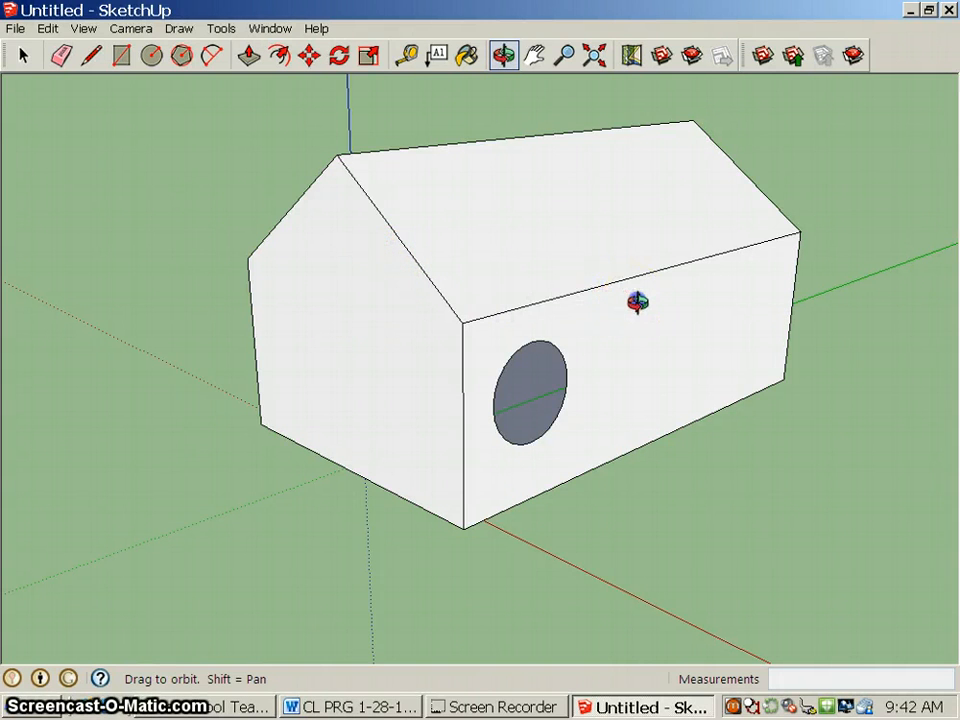
Draw a rectangle about 15' 5" by 10" across the gable end wall, just below eave level
left_click_drag(643, 302, 530, 298)
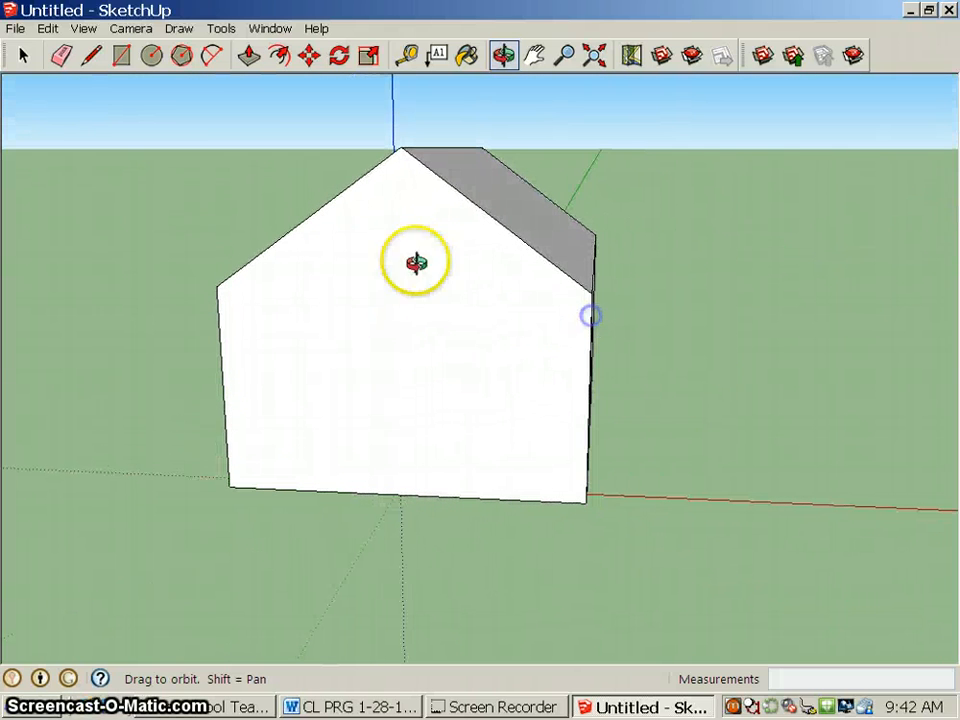
left_click(120, 58)
left_click(237, 291)
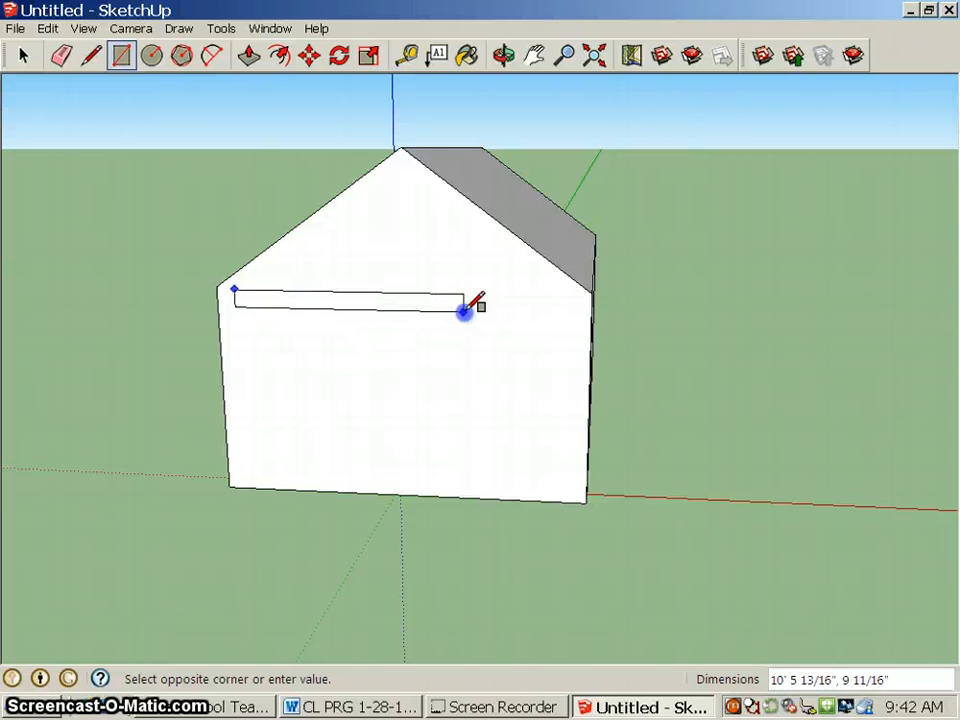
left_click(576, 313)
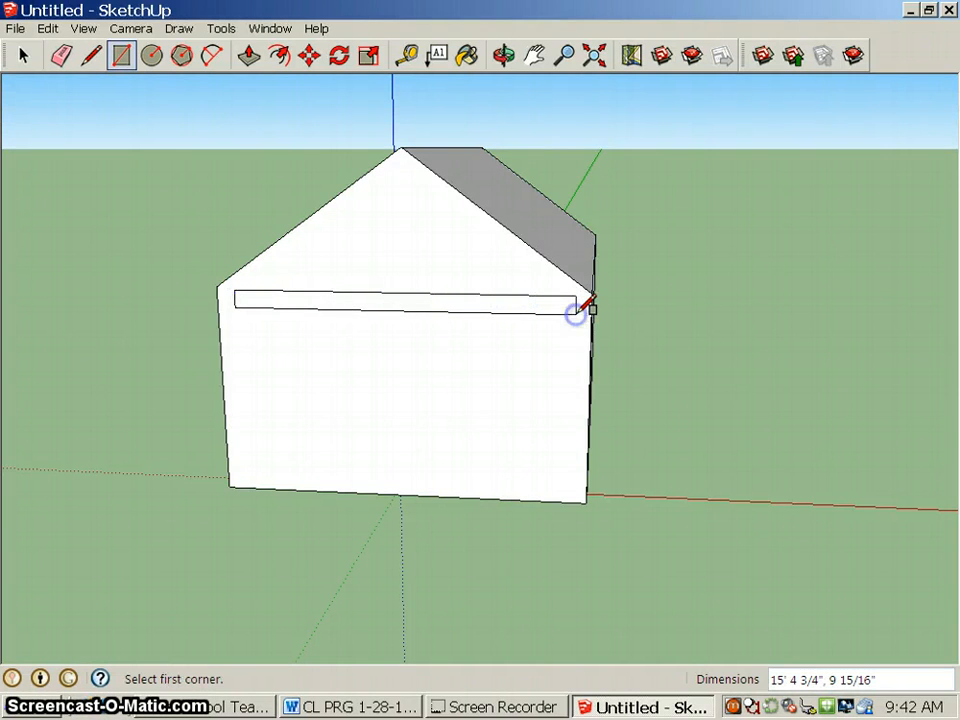
Pull the narrow rectangle on the gable wall outward about 8' 4" to form a projecting canopy slab
left_click(249, 58)
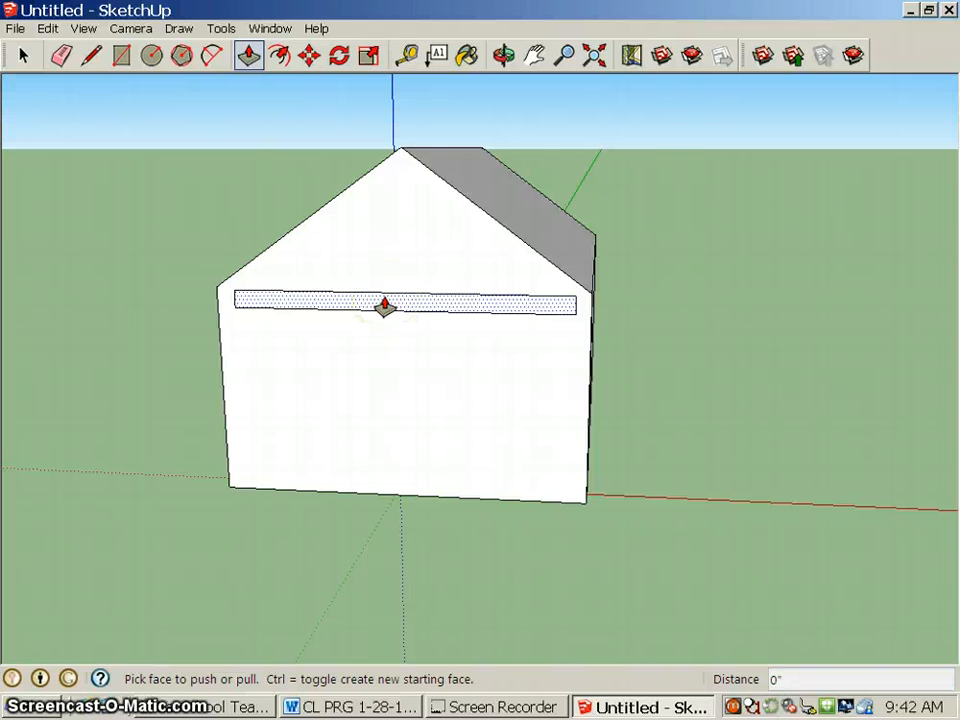
left_click(385, 303)
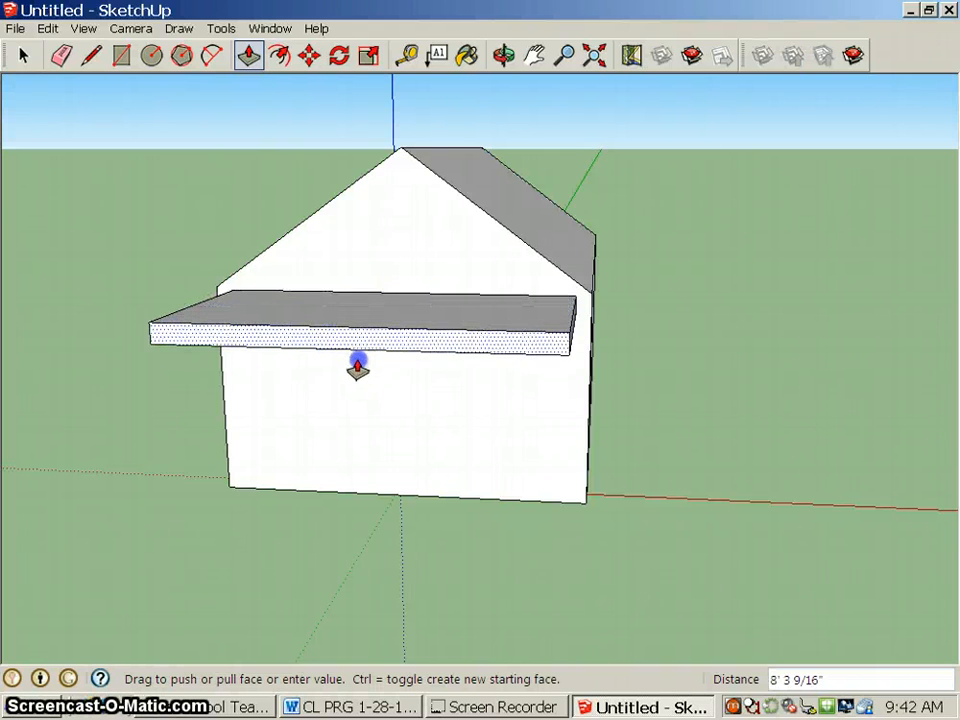
left_click(357, 366)
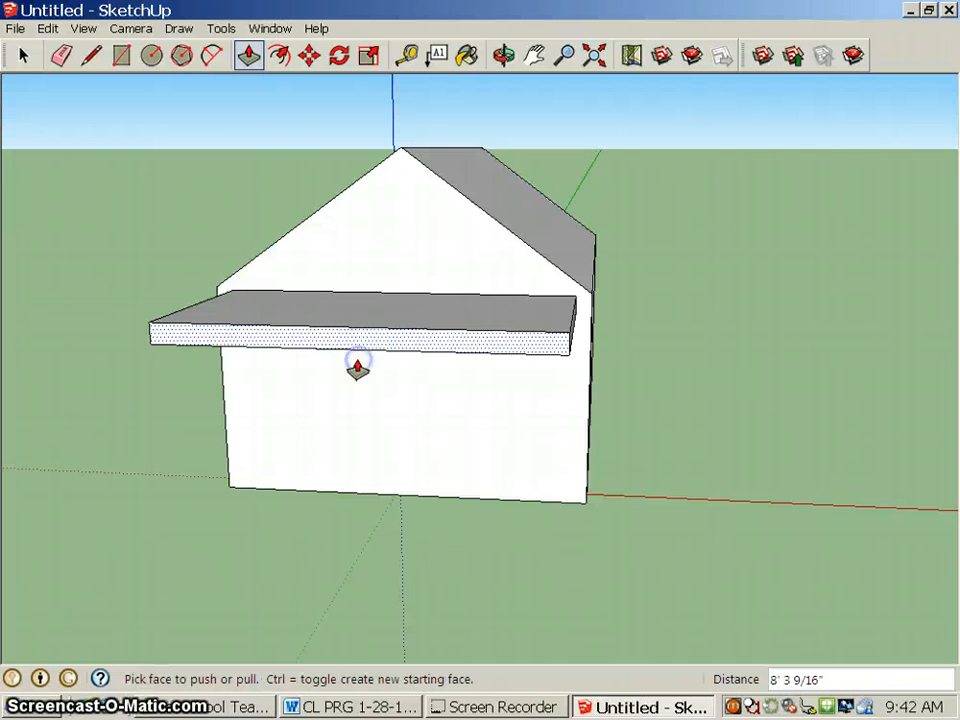
Draw a circle with a radius of about 3' 8" on the ground beyond the canopy, apart from the house
left_click(503, 56)
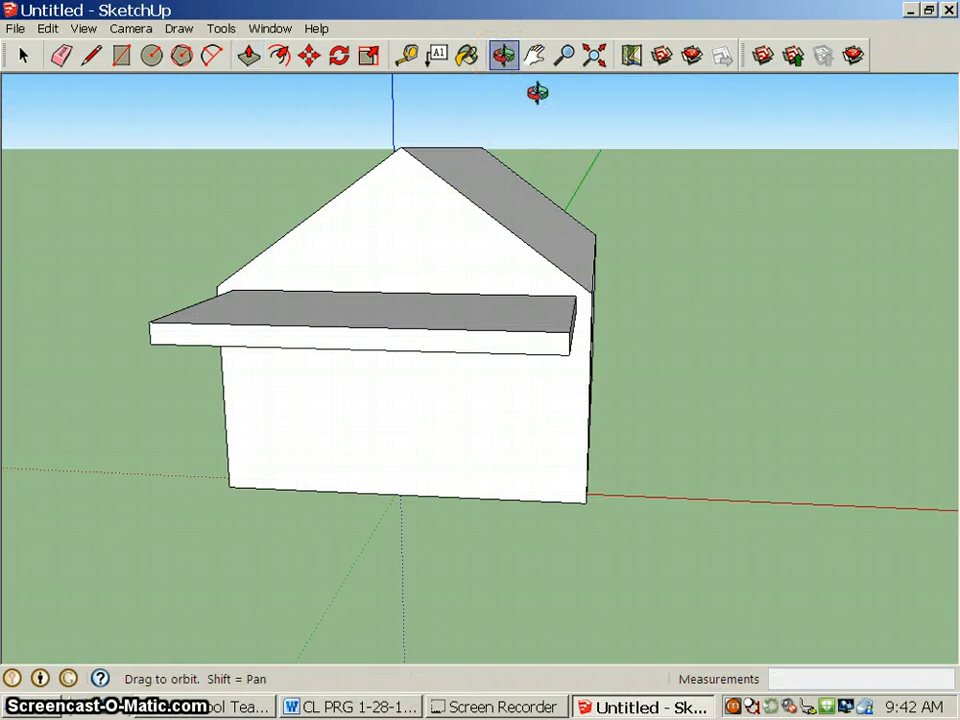
left_click_drag(743, 200, 311, 146)
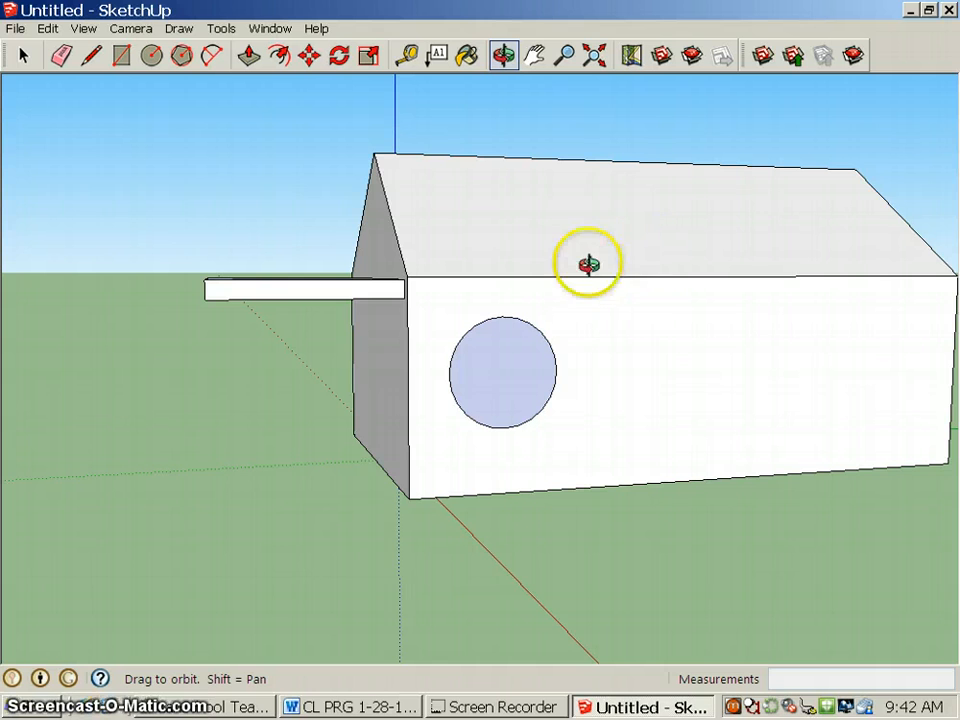
left_click(534, 55)
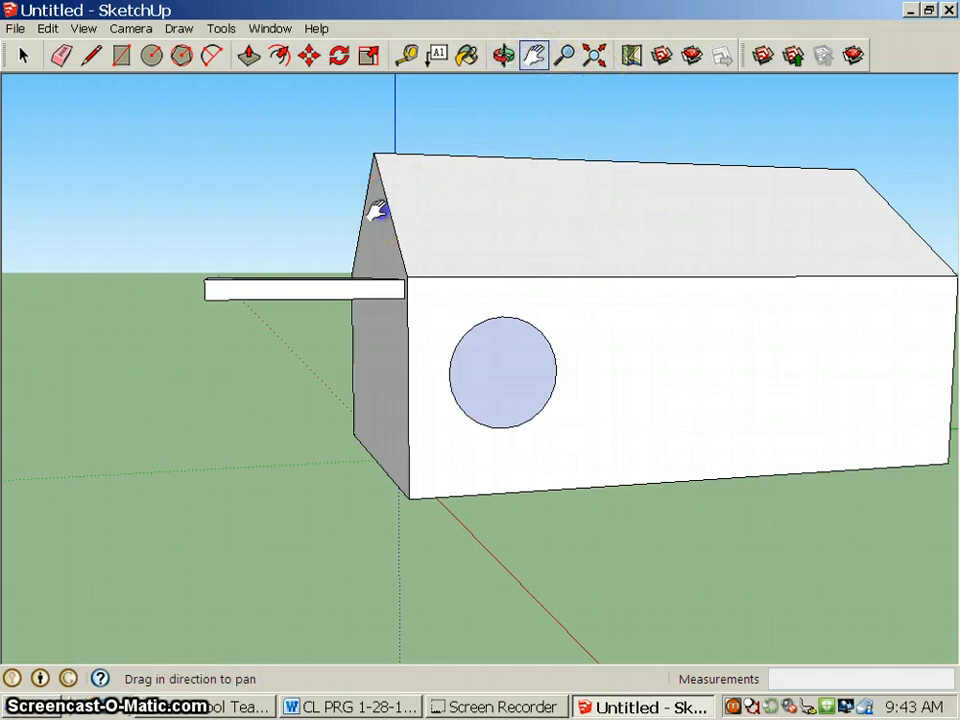
left_click_drag(375, 208, 552, 252)
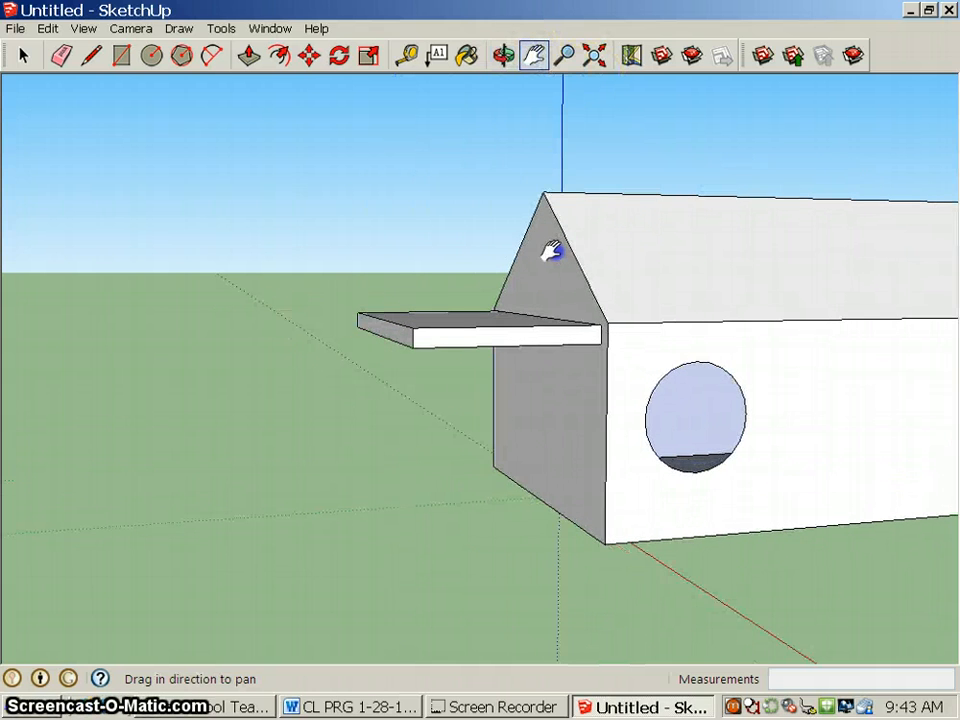
left_click(152, 56)
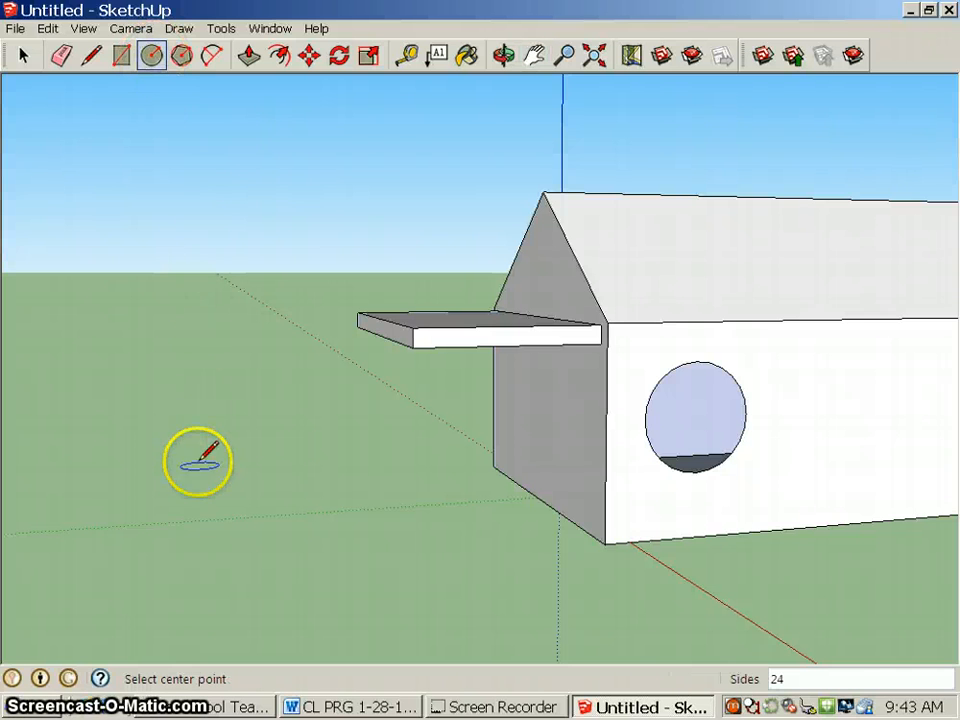
left_click(182, 511)
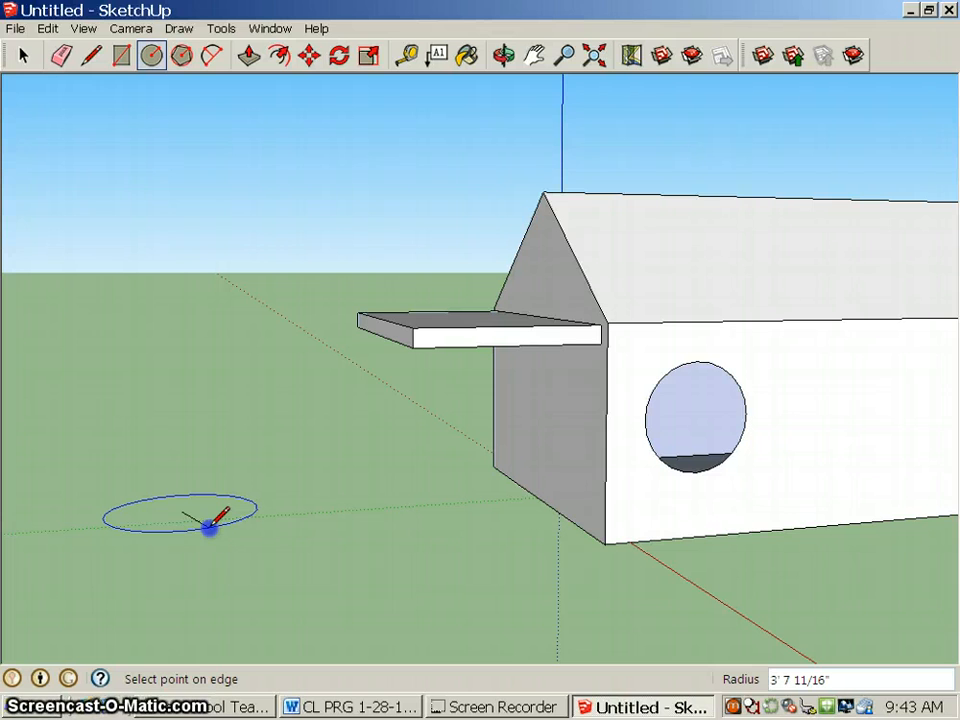
left_click(209, 527)
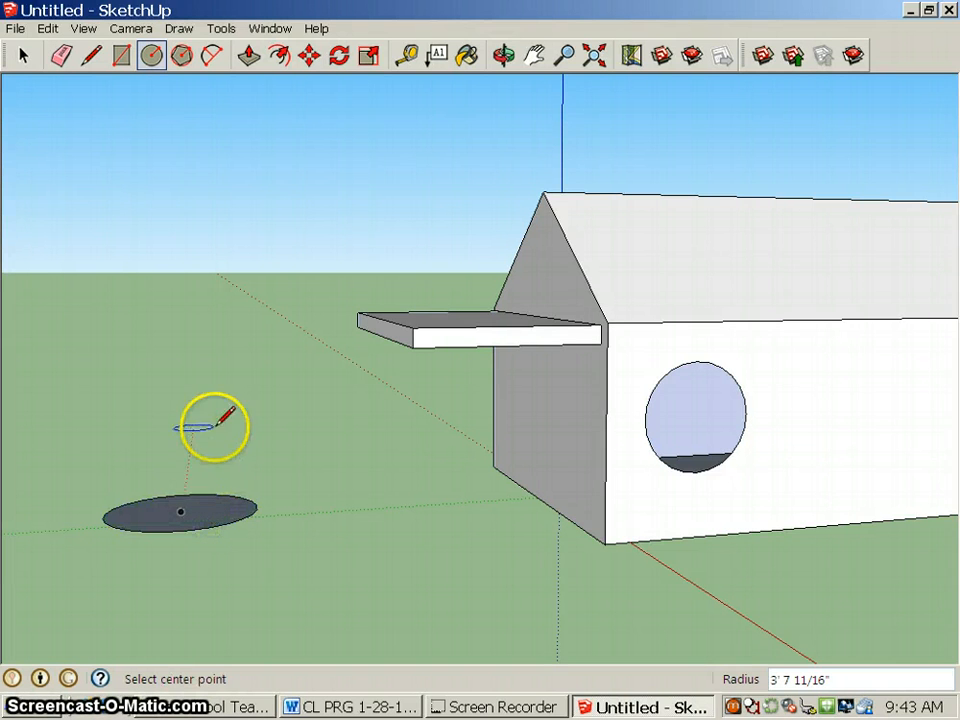
Pull the ground circle up about 15' 10" into a tall cylinder beside the house
left_click(248, 57)
left_click_drag(184, 515, 188, 197)
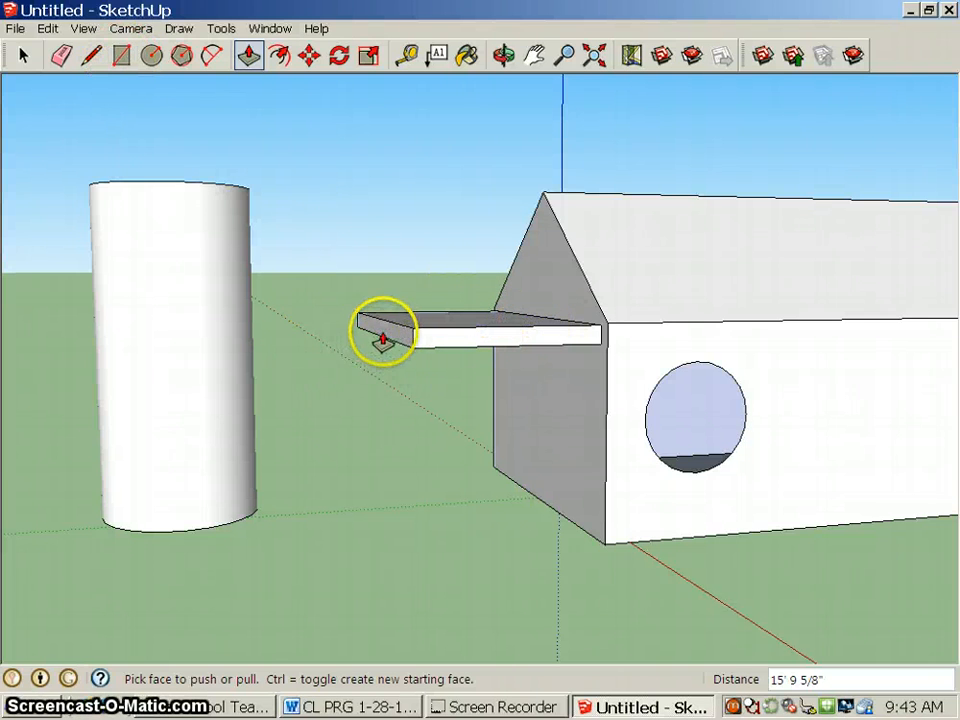
mouse_move(383, 340)
left_mouse_down()
mouse_move(336, 338)
mouse_move(397, 345)
mouse_move(474, 336)
mouse_move(377, 344)
left_mouse_up()
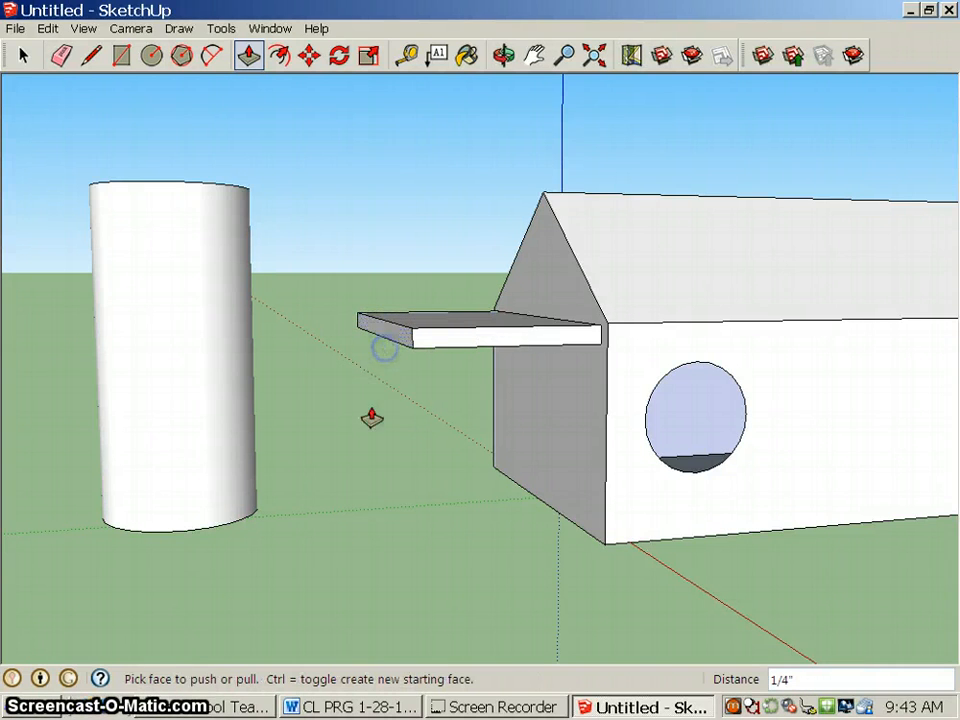